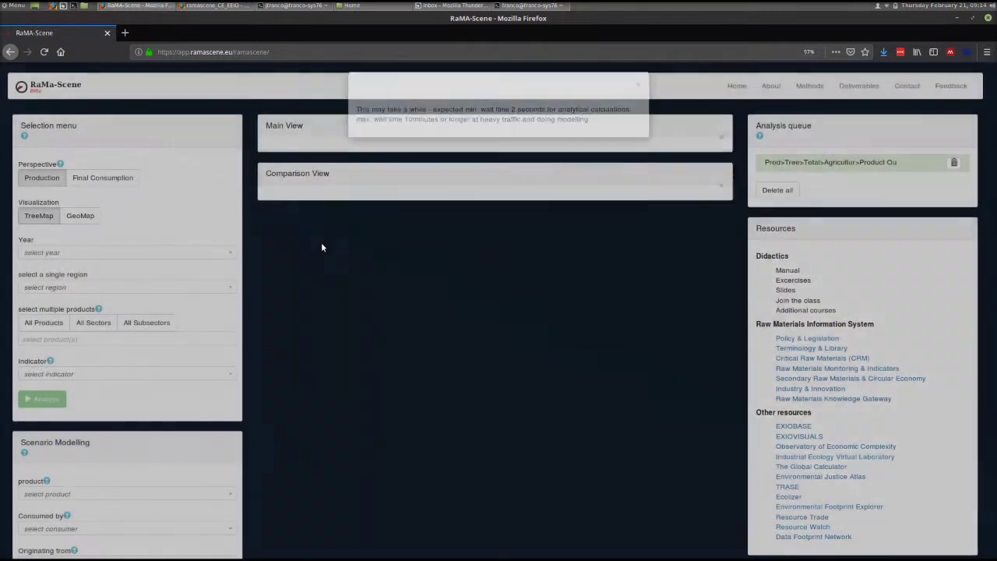
Step: Delete the existing product output analysis from the analysis queue and confirm its removal
{"action": "key", "text": "F11"}
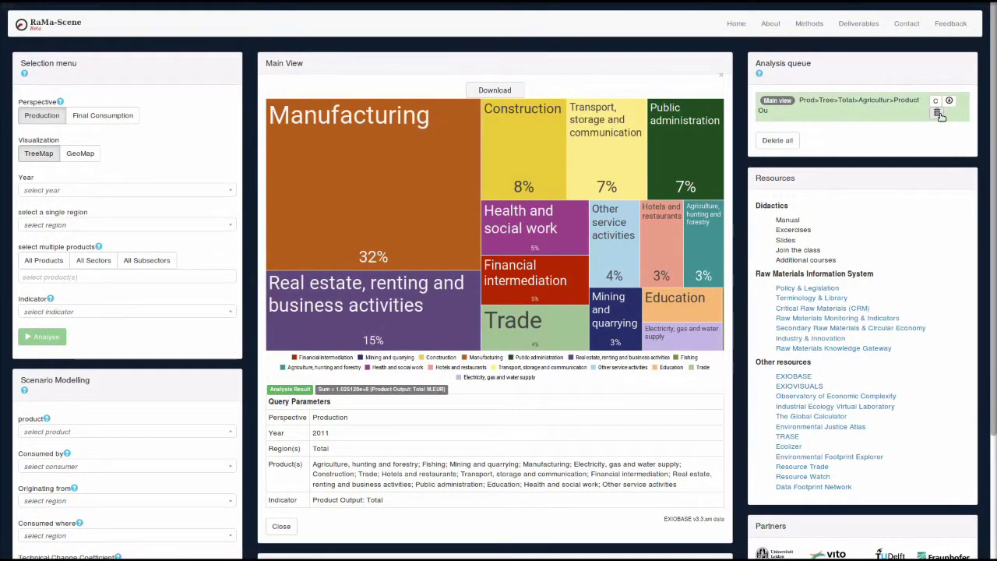
{"action": "left_click", "coordinate": [938, 114]}
{"action": "left_click", "coordinate": [938, 114]}
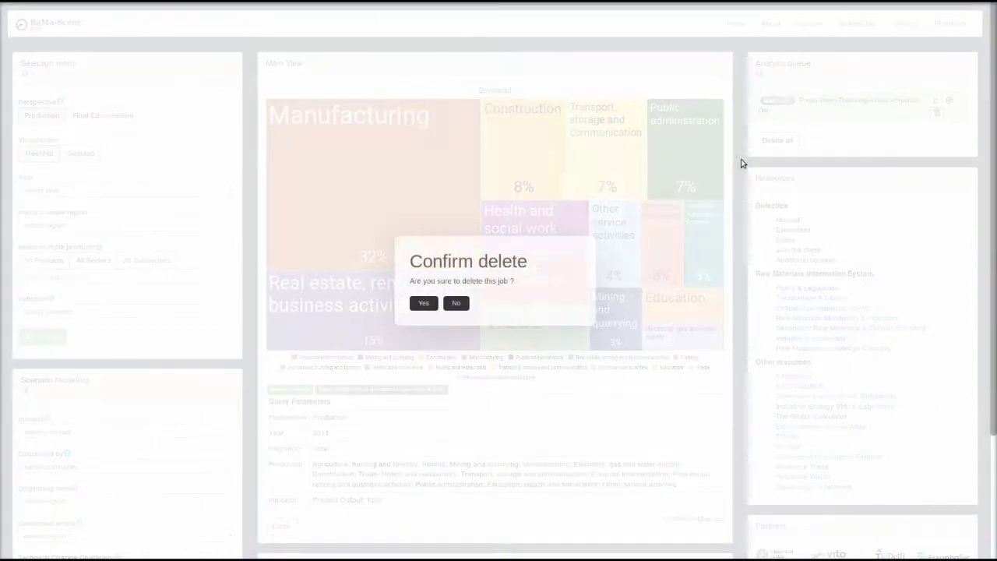
{"action": "left_click", "coordinate": [424, 303]}
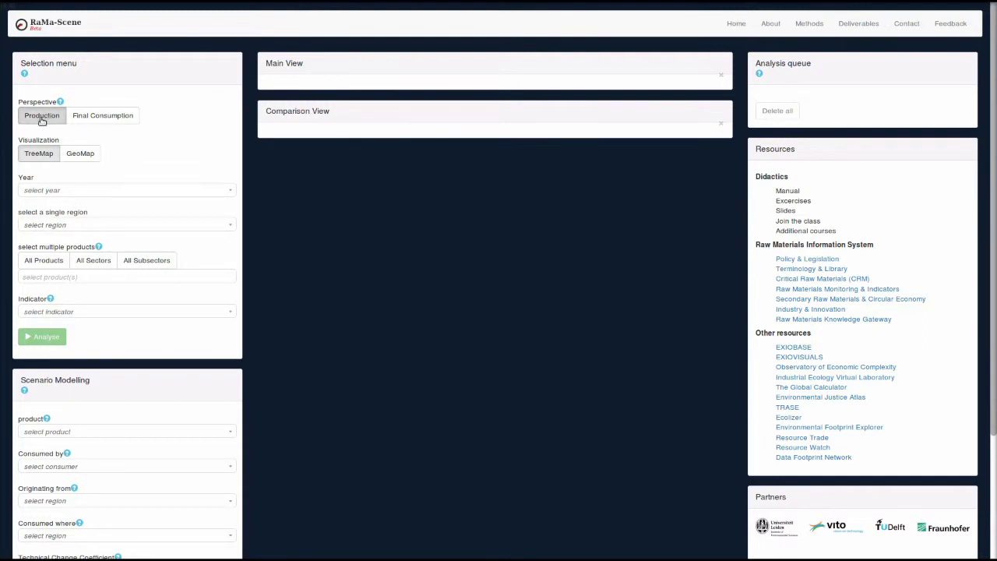
Step: Set the analysis to the Final Consumption perspective with a TreeMap visualization for the year 2011
{"action": "left_click", "coordinate": [91, 121]}
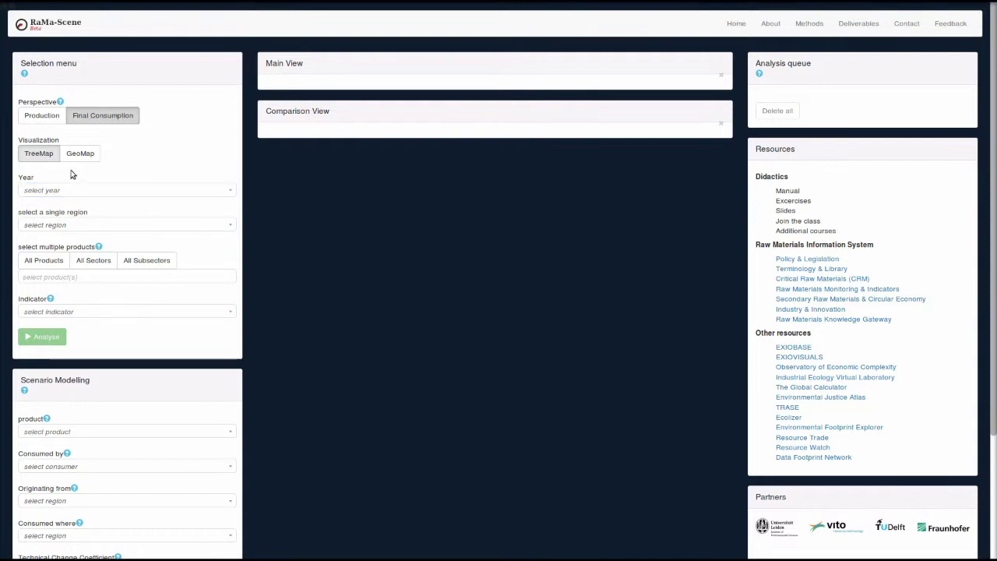
{"action": "left_click", "coordinate": [34, 156]}
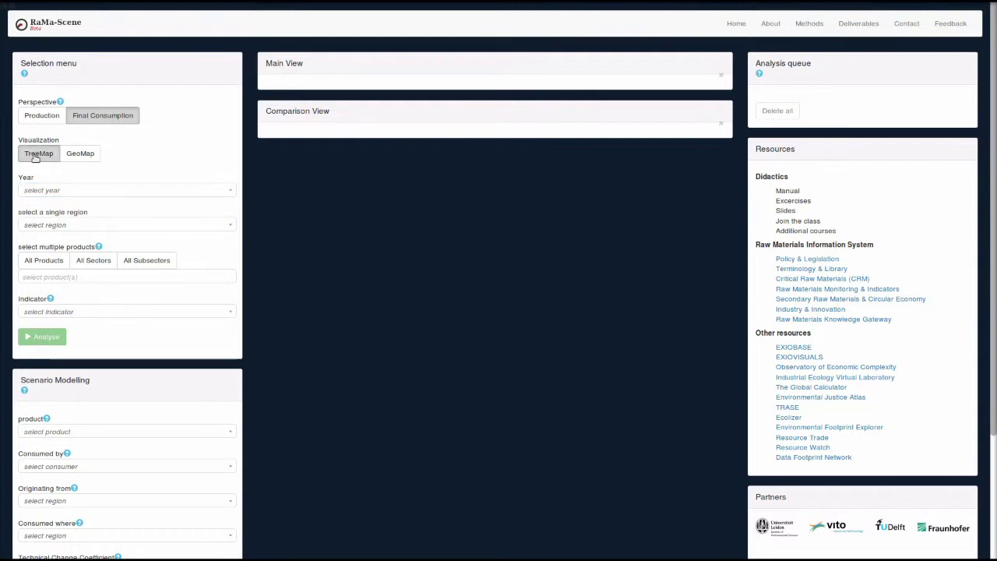
{"action": "left_click", "coordinate": [68, 191]}
{"action": "scroll", "coordinate": [39, 265], "scroll_direction": "down", "scroll_amount": 5}
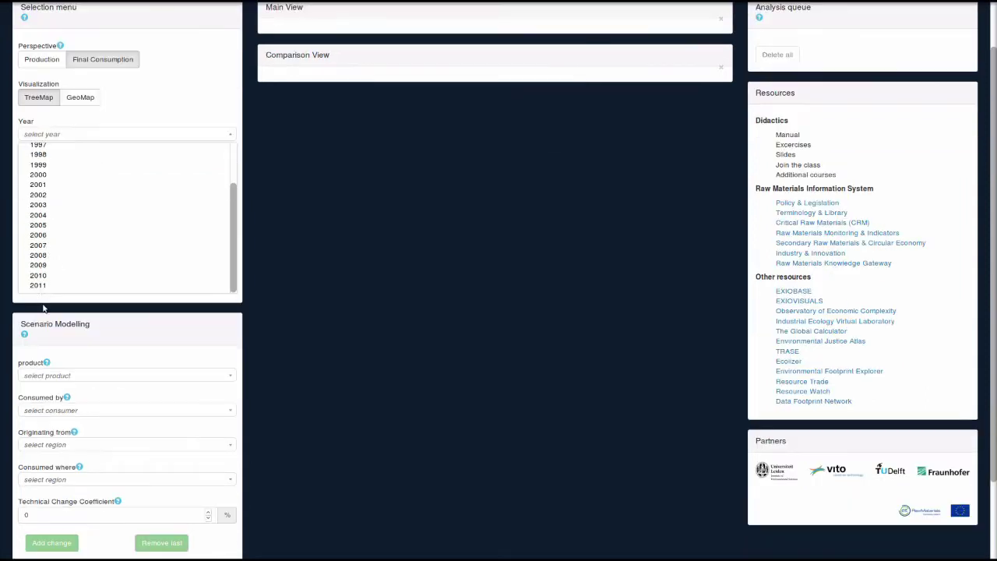
{"action": "left_click", "coordinate": [39, 287]}
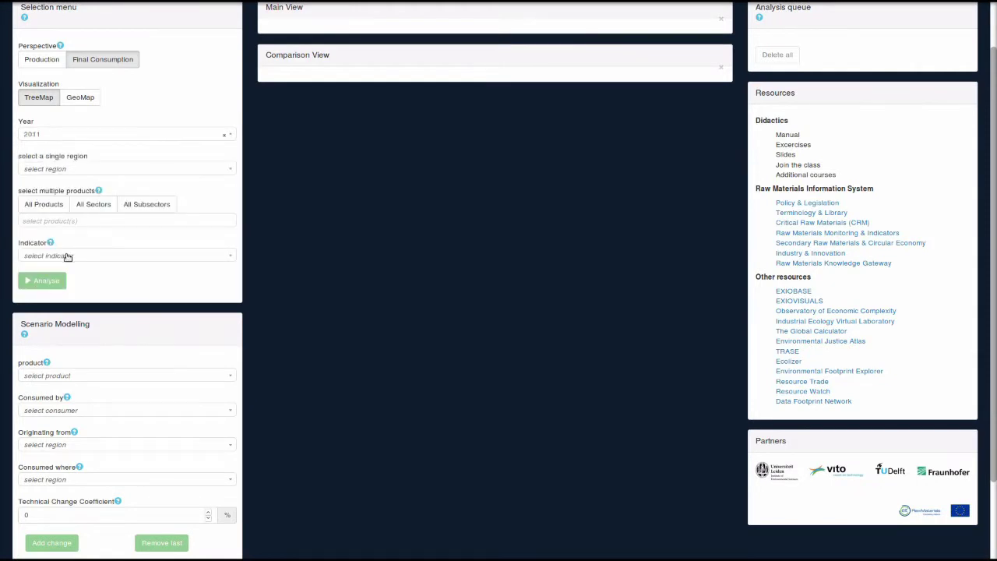
Step: Choose Netherlands, listed under Europe, as the single region of the analysis
{"action": "left_click", "coordinate": [106, 170]}
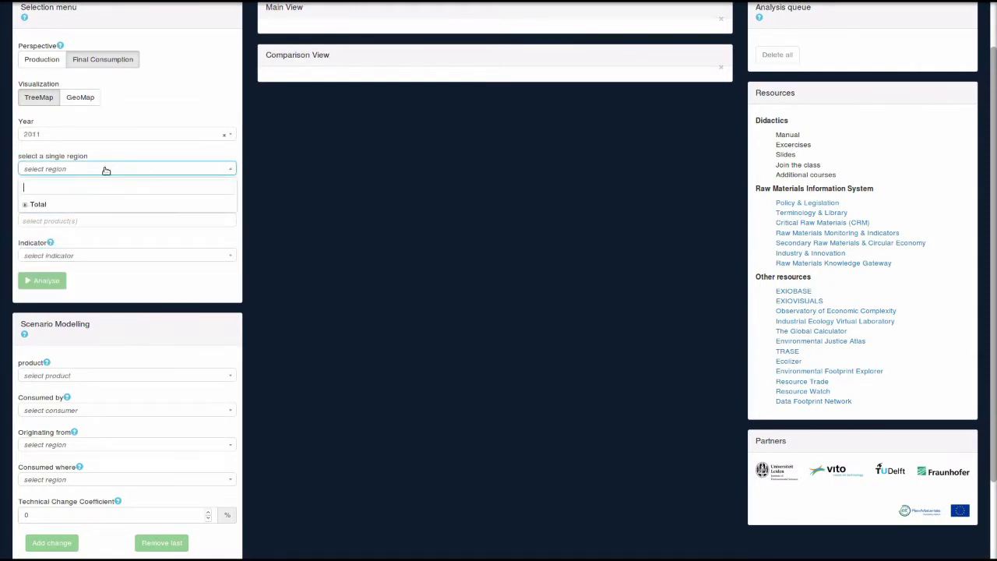
{"action": "left_click", "coordinate": [27, 205]}
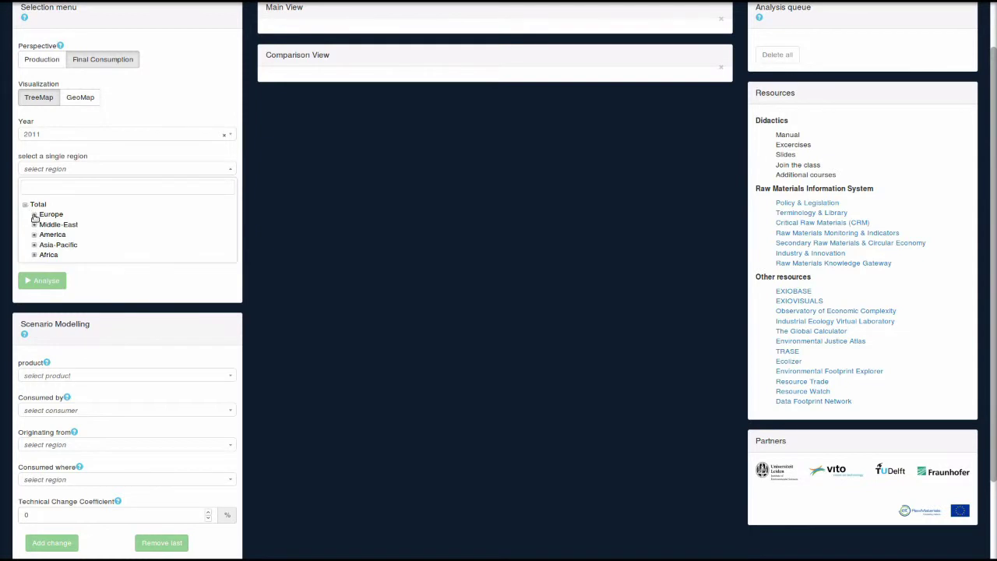
{"action": "left_click", "coordinate": [34, 215]}
{"action": "scroll", "coordinate": [82, 273], "scroll_direction": "down", "scroll_amount": 4}
{"action": "scroll", "coordinate": [76, 287], "scroll_direction": "down", "scroll_amount": 1}
{"action": "left_click", "coordinate": [74, 266]}
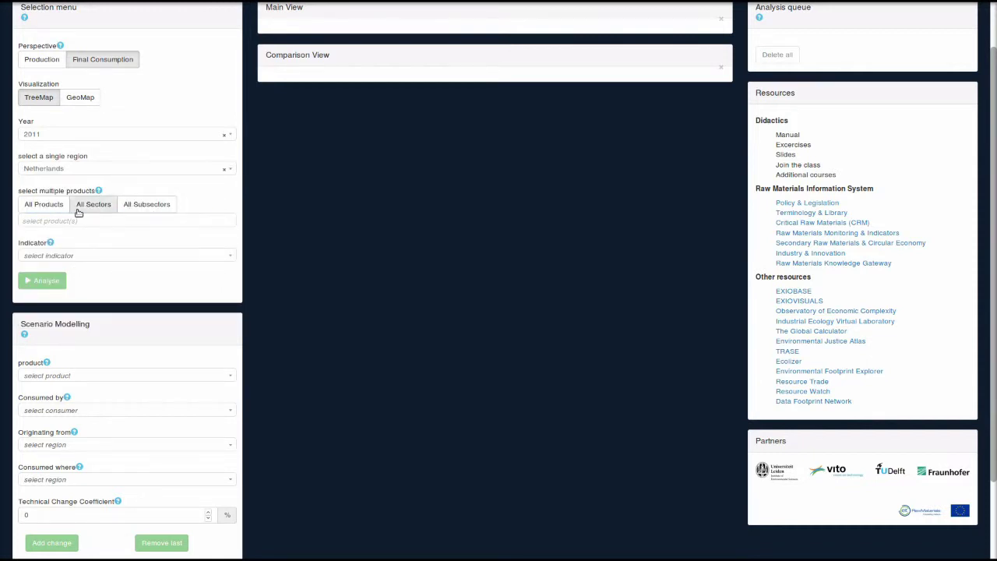
Step: Include all sectors as products and choose GHG emissions: Total as the indicator
{"action": "left_click", "coordinate": [129, 209]}
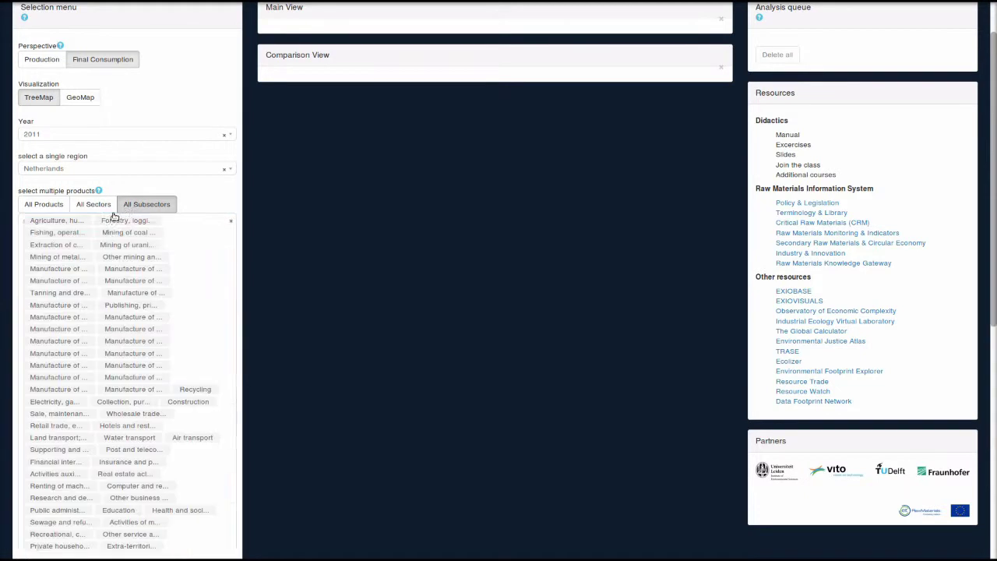
{"action": "left_click", "coordinate": [98, 204]}
{"action": "left_click", "coordinate": [93, 319]}
{"action": "left_click", "coordinate": [93, 319]}
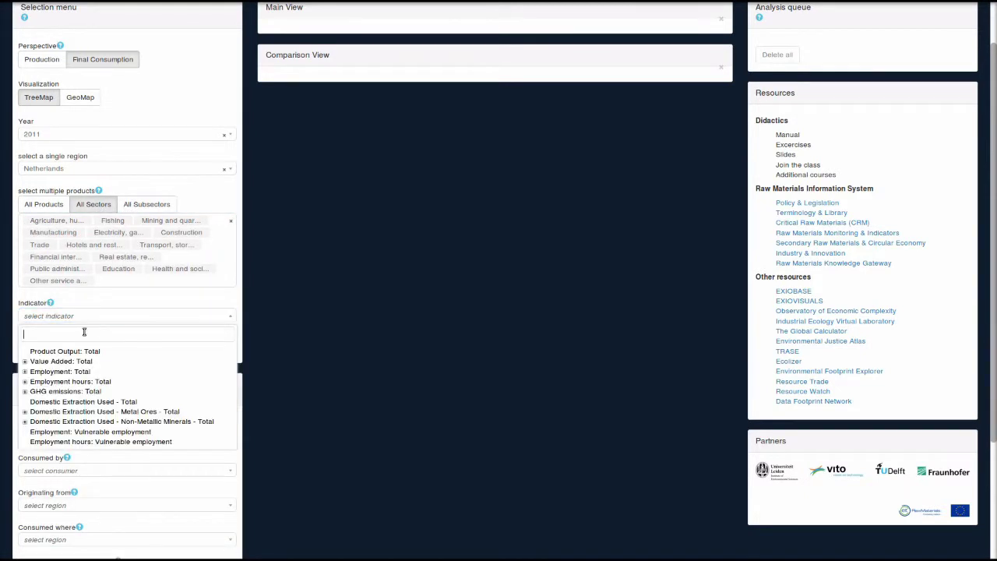
{"action": "left_click", "coordinate": [68, 392]}
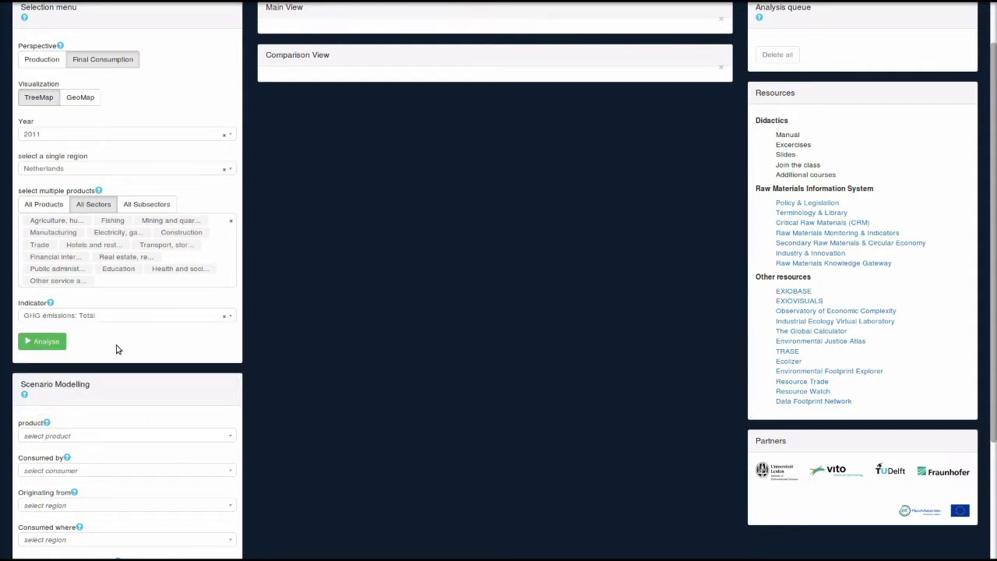
Step: Examine the individual emission indicators grouped under GHG emissions: Total without changing the chosen indicator
{"action": "left_click", "coordinate": [124, 317]}
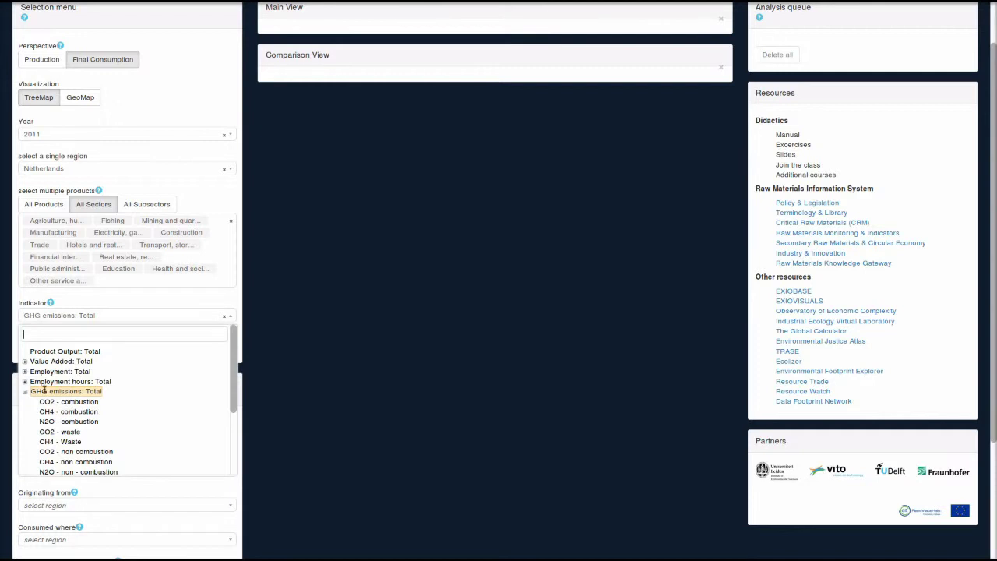
{"action": "scroll", "coordinate": [72, 400], "scroll_direction": "down", "scroll_amount": 3}
{"action": "scroll", "coordinate": [53, 386], "scroll_direction": "up", "scroll_amount": 3}
{"action": "left_click", "coordinate": [27, 395]}
{"action": "left_click", "coordinate": [142, 303]}
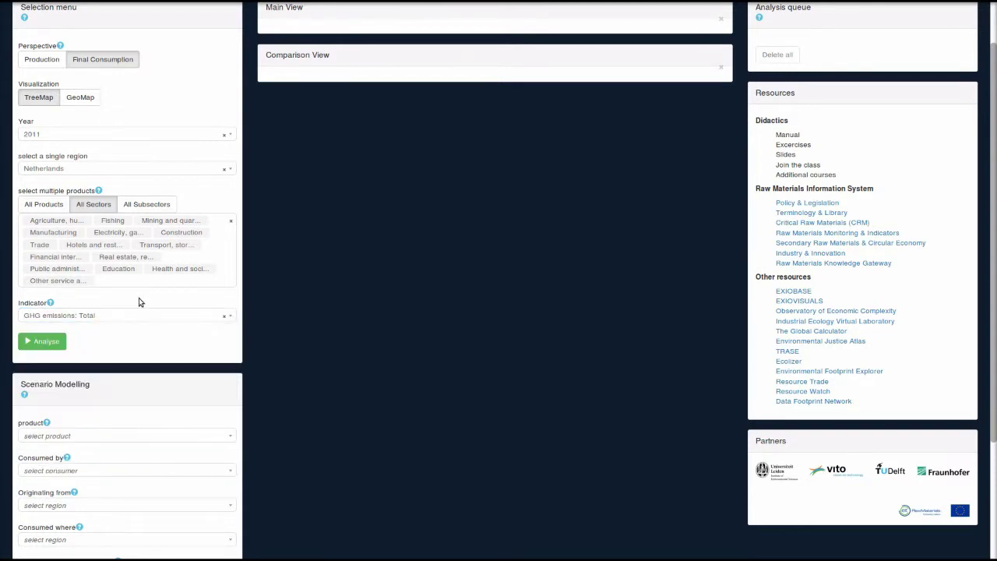
Step: Run the Netherlands GHG emissions analysis and show its treemap in the Main View, inspecting the Manufacturing share
{"action": "left_click", "coordinate": [43, 342]}
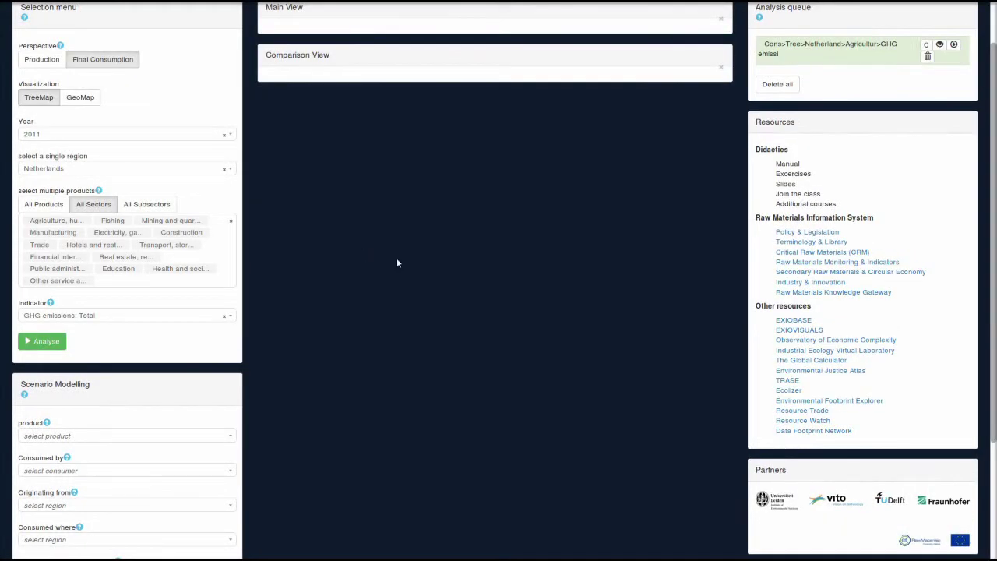
{"action": "scroll", "coordinate": [608, 234], "scroll_direction": "up", "scroll_amount": 2}
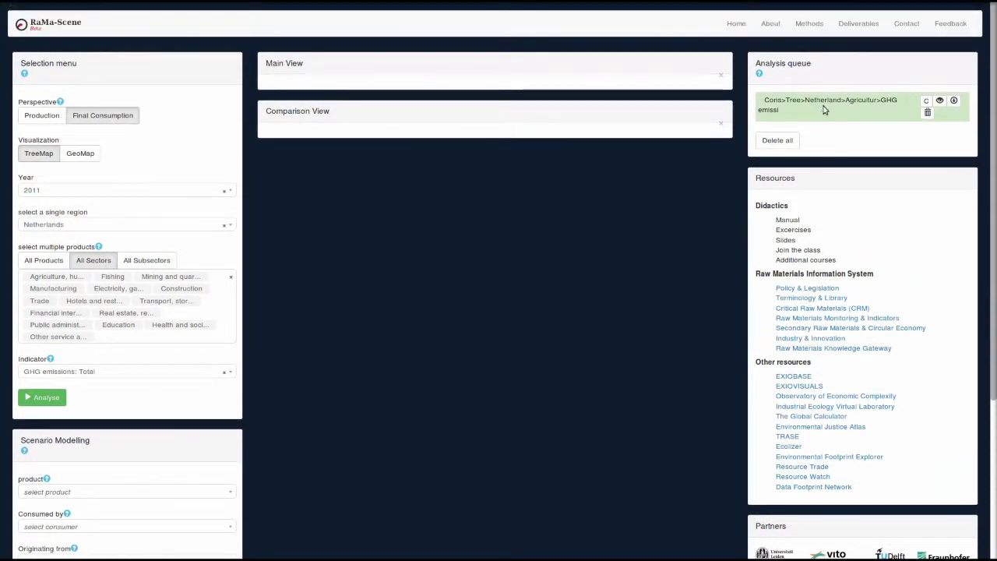
{"action": "left_click", "coordinate": [940, 101]}
{"action": "mouse_move", "coordinate": [316, 293]}
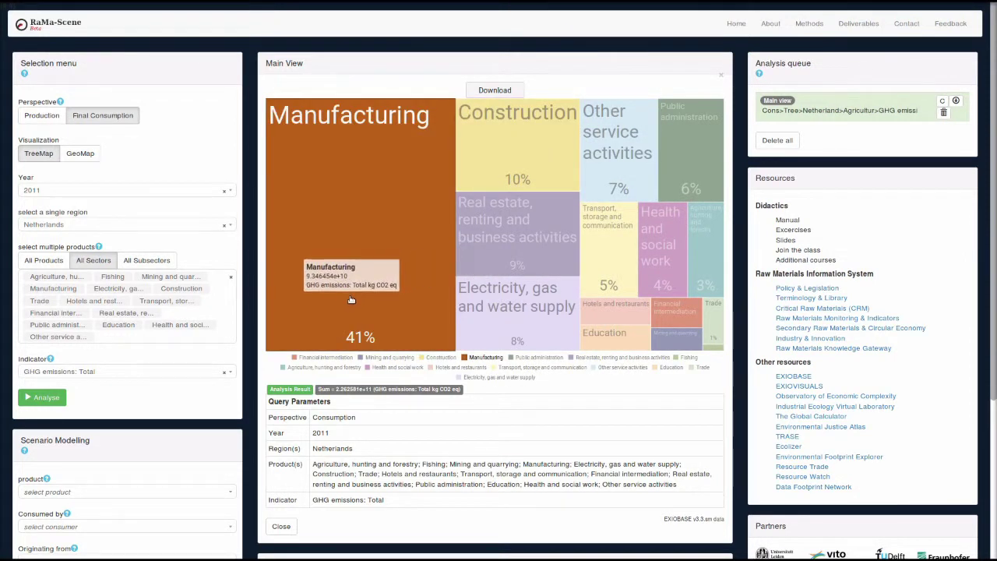
{"action": "left_click", "coordinate": [274, 191]}
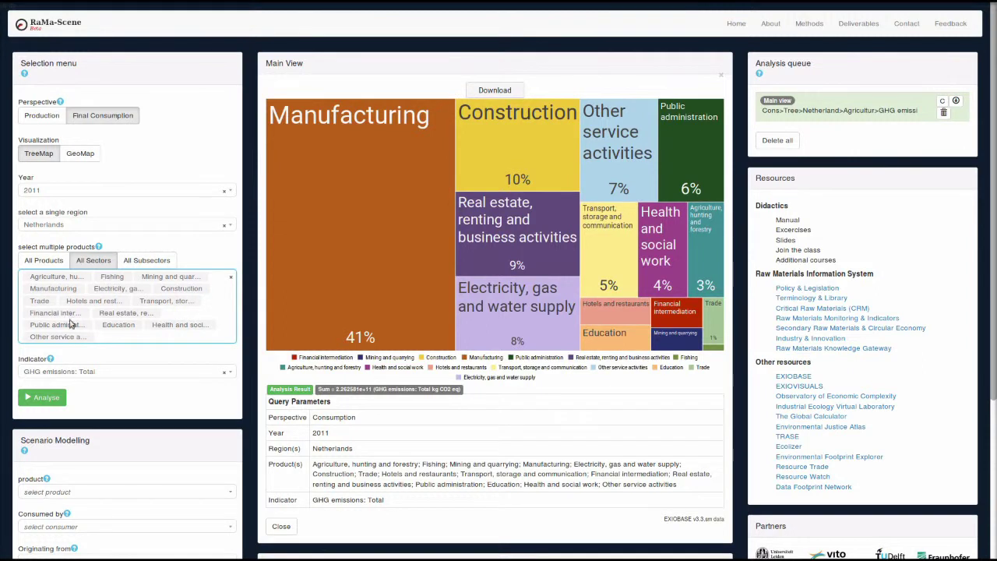
Step: Switch the visualization to GeoMap at Country aggregation level and select all regions under Total
{"action": "left_click", "coordinate": [80, 153]}
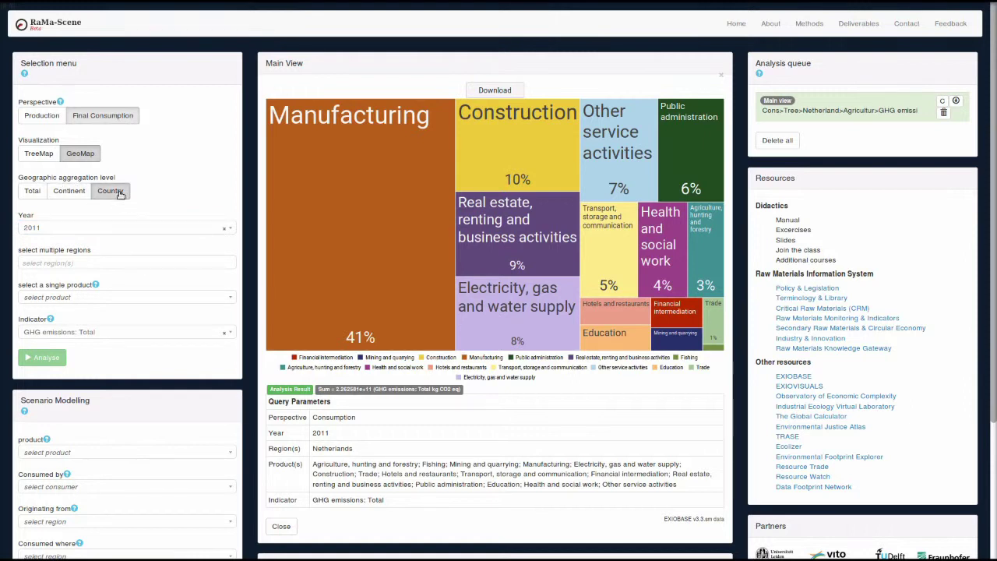
{"action": "left_click", "coordinate": [62, 266]}
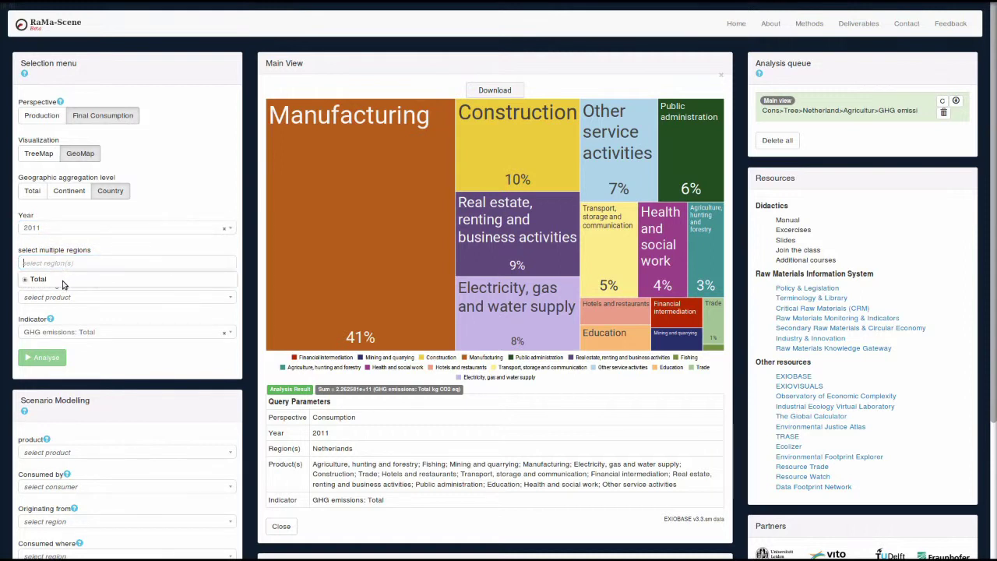
{"action": "left_click", "coordinate": [27, 279]}
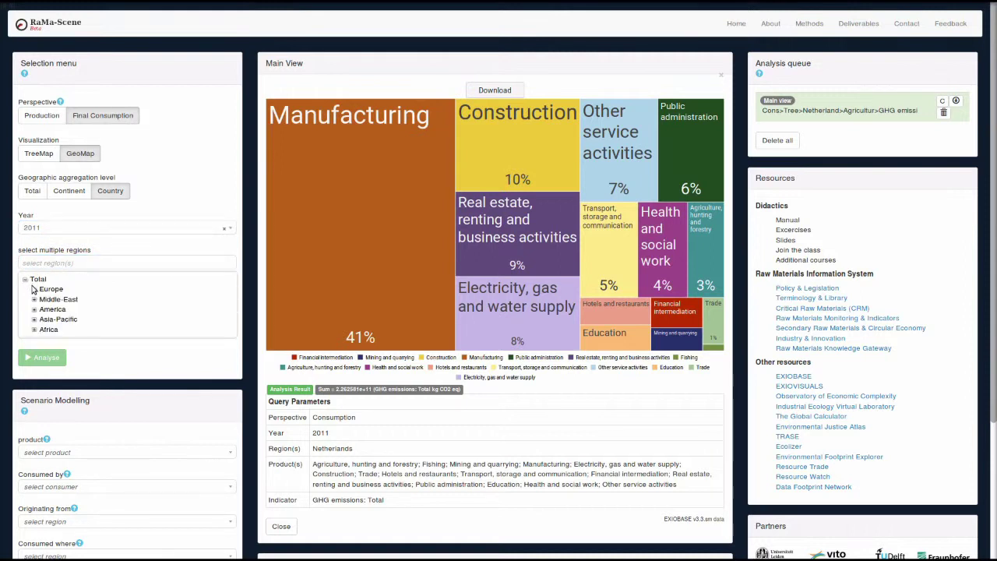
{"action": "left_click", "coordinate": [37, 281]}
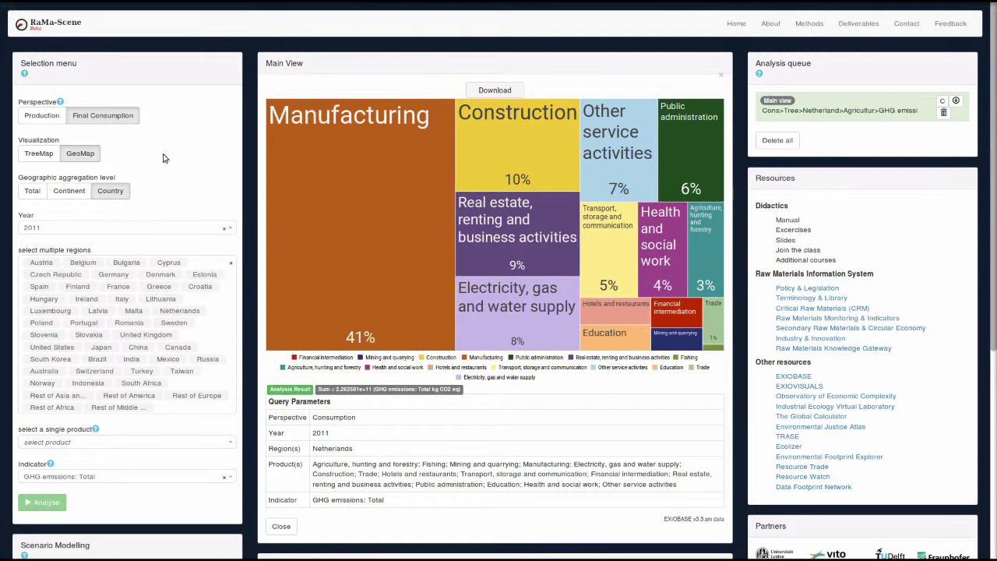
Step: Read the help text explaining the Production and Final consumption perspectives
{"action": "scroll", "coordinate": [156, 167], "scroll_direction": "down", "scroll_amount": 1}
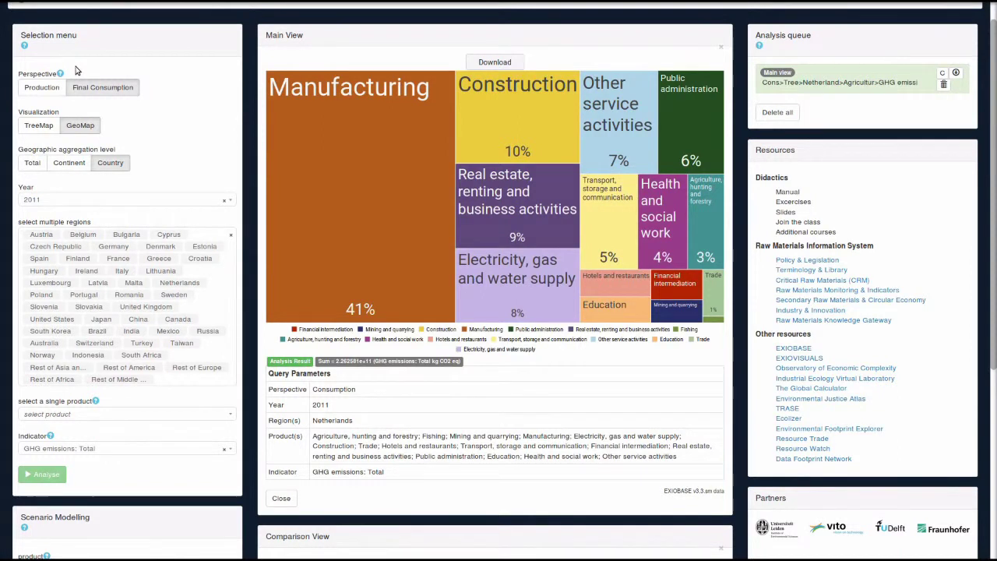
{"action": "mouse_move", "coordinate": [61, 75]}
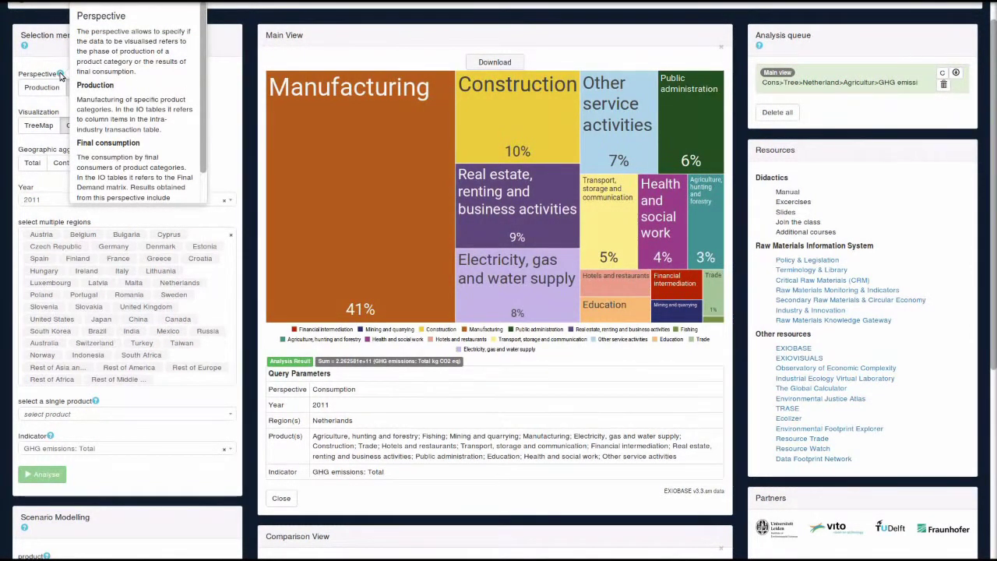
{"action": "scroll", "coordinate": [122, 111], "scroll_direction": "down", "scroll_amount": 2}
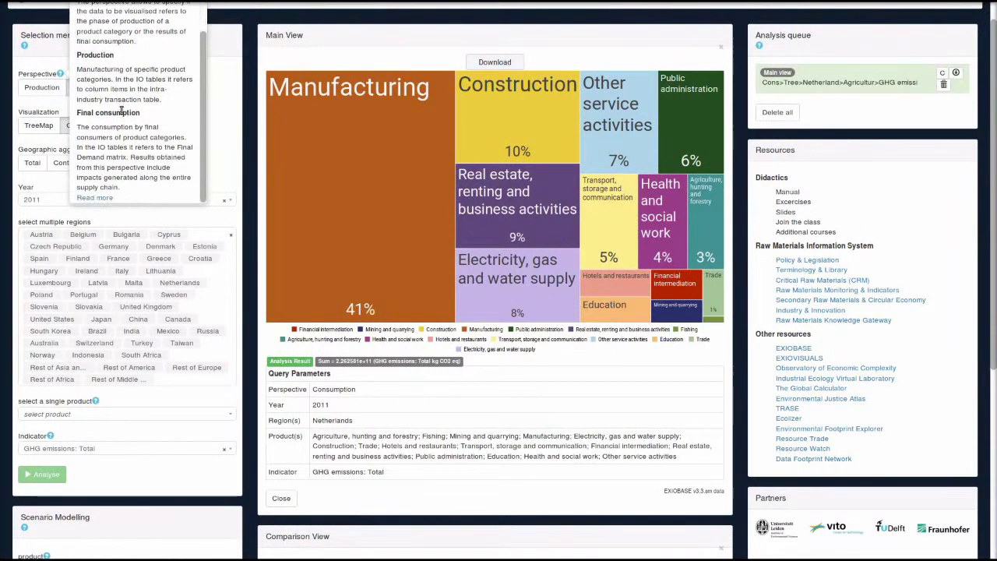
{"action": "scroll", "coordinate": [122, 112], "scroll_direction": "down", "scroll_amount": 1}
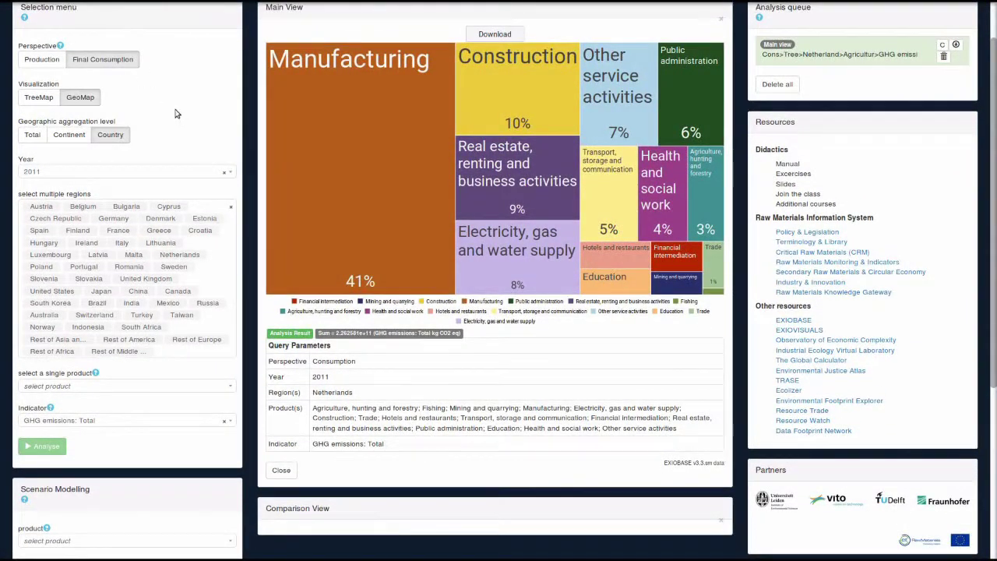
{"action": "scroll", "coordinate": [176, 114], "scroll_direction": "up", "scroll_amount": 2}
{"action": "mouse_move", "coordinate": [27, 74]}
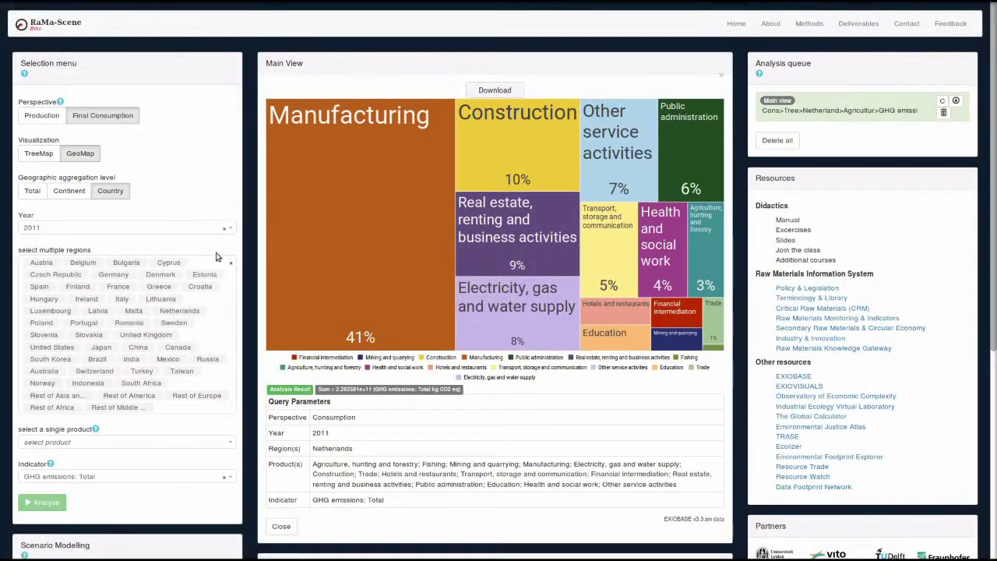
Step: Choose Manufacturing, listed under Total, as the single product for the GeoMap analysis
{"action": "left_click", "coordinate": [123, 442]}
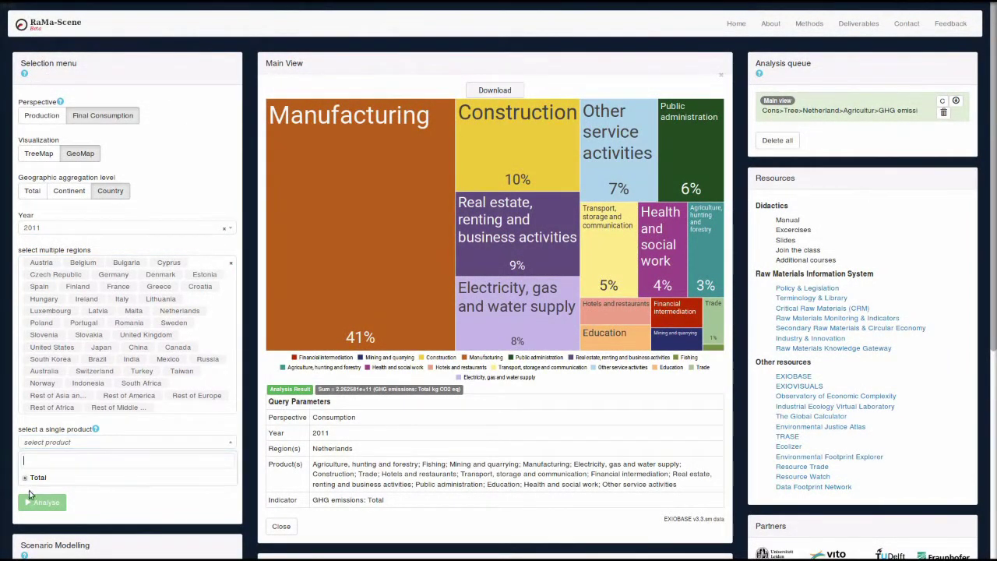
{"action": "left_click", "coordinate": [24, 476]}
{"action": "scroll", "coordinate": [47, 476], "scroll_direction": "down", "scroll_amount": 1}
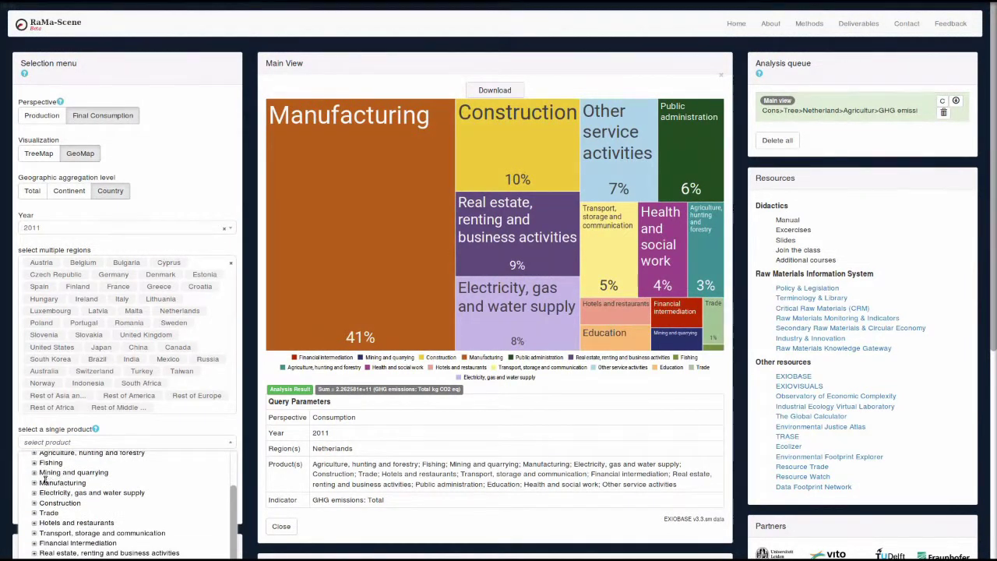
{"action": "left_click", "coordinate": [87, 442]}
{"action": "left_click", "coordinate": [87, 443]}
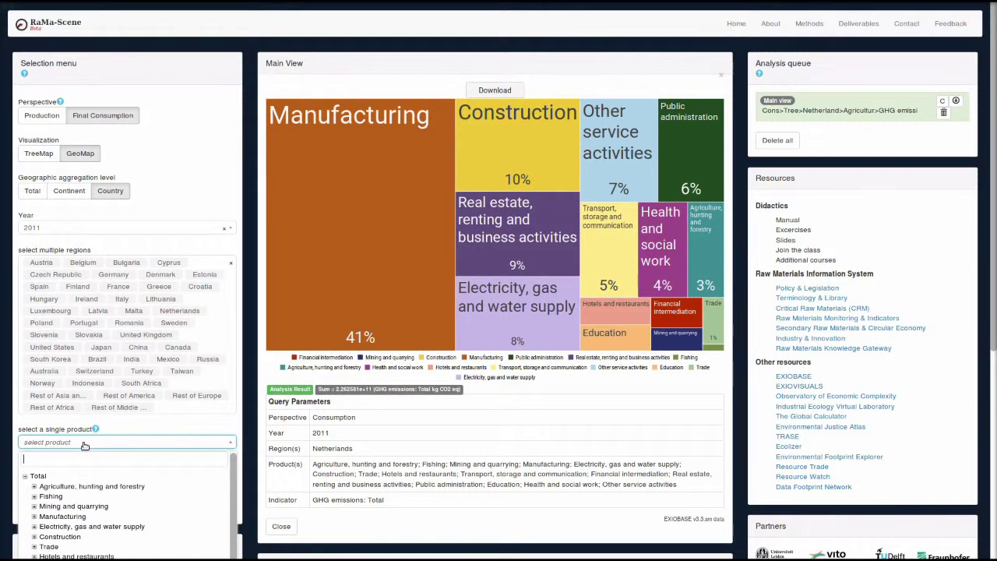
{"action": "left_click", "coordinate": [33, 516]}
{"action": "scroll", "coordinate": [43, 512], "scroll_direction": "down", "scroll_amount": 1}
{"action": "scroll", "coordinate": [43, 511], "scroll_direction": "down", "scroll_amount": 3}
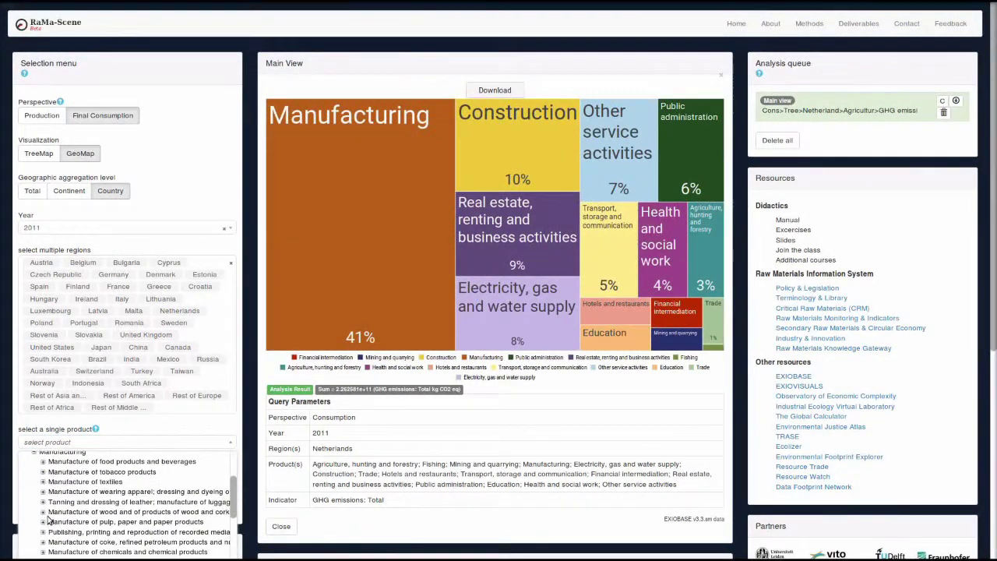
{"action": "scroll", "coordinate": [42, 507], "scroll_direction": "up", "scroll_amount": 5}
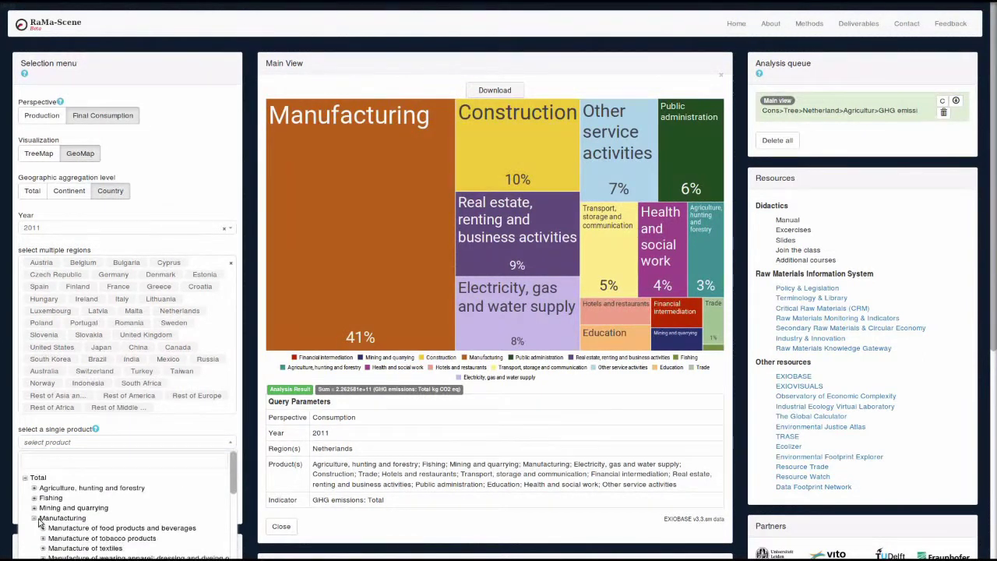
{"action": "left_click", "coordinate": [54, 518]}
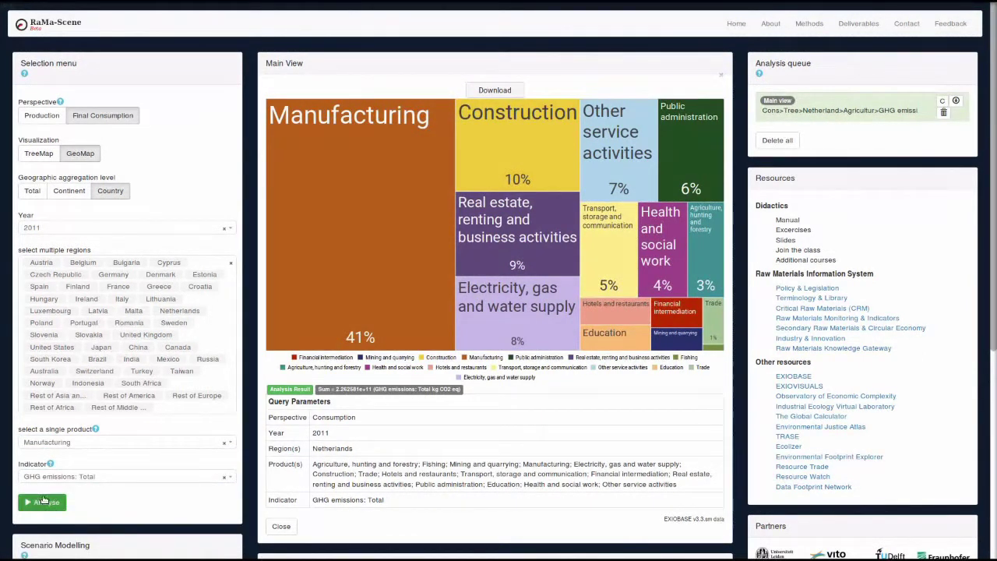
Step: Set the analysis indicator to Domestic Extraction Used - Metal Ores - PGM ores
{"action": "left_click", "coordinate": [87, 483]}
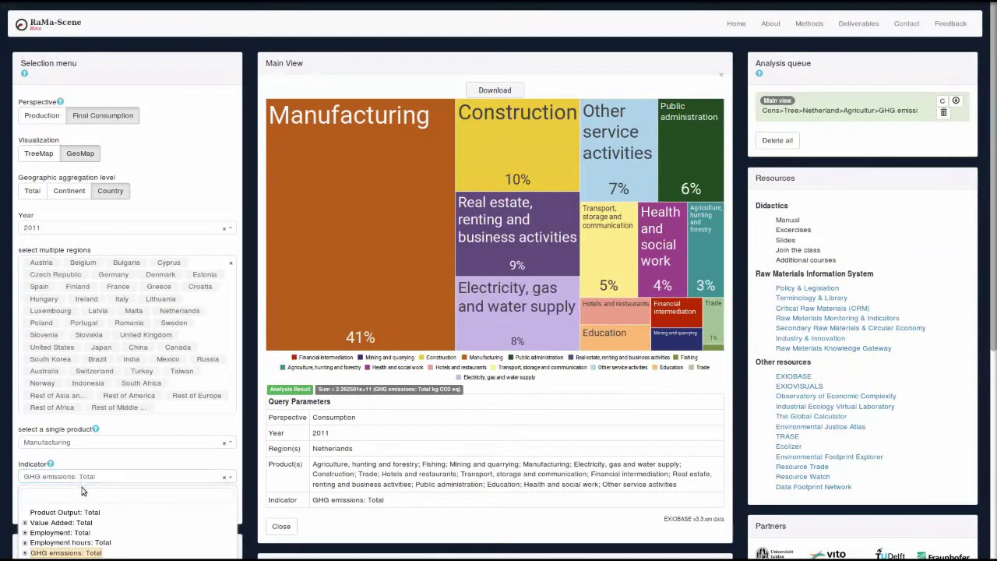
{"action": "scroll", "coordinate": [84, 502], "scroll_direction": "down", "scroll_amount": 2}
{"action": "scroll", "coordinate": [84, 502], "scroll_direction": "down", "scroll_amount": 1}
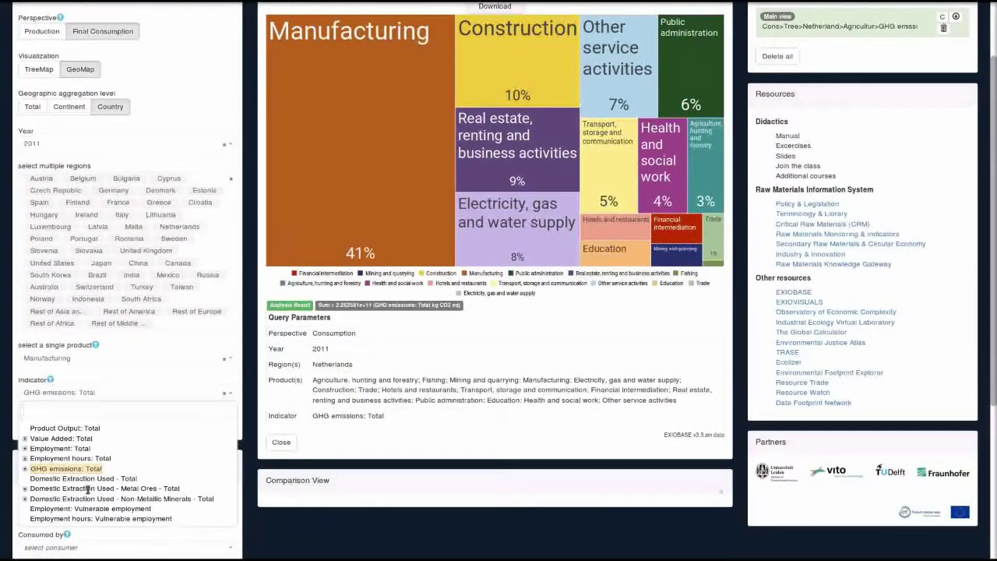
{"action": "left_click", "coordinate": [101, 489]}
{"action": "left_click", "coordinate": [144, 394]}
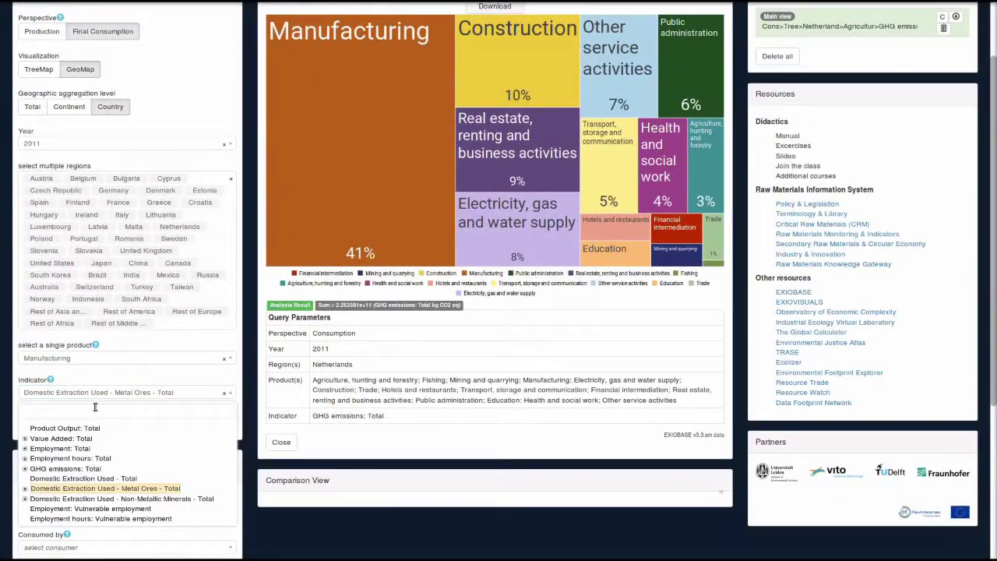
{"action": "left_click", "coordinate": [25, 489]}
{"action": "scroll", "coordinate": [74, 503], "scroll_direction": "down", "scroll_amount": 2}
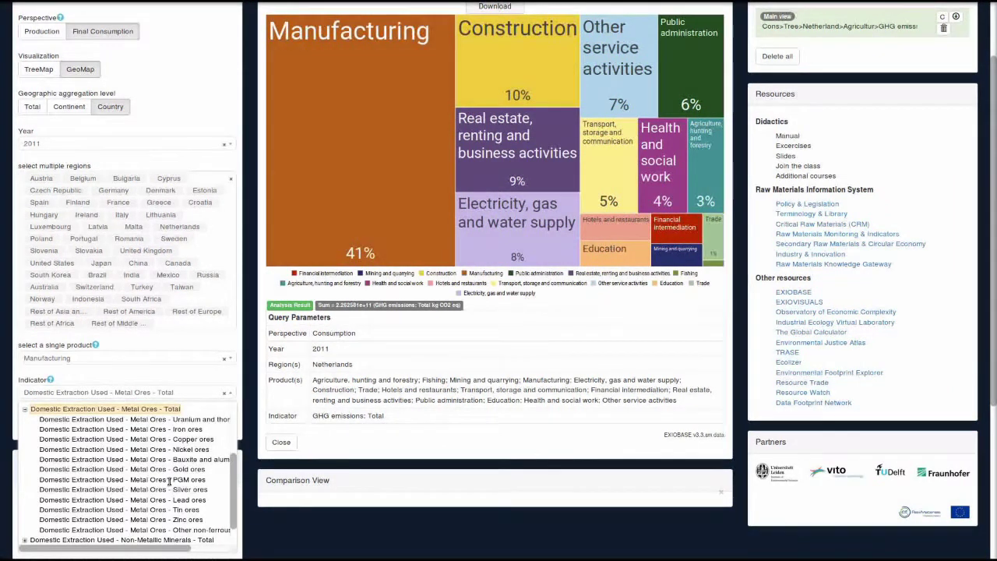
{"action": "left_click", "coordinate": [96, 479]}
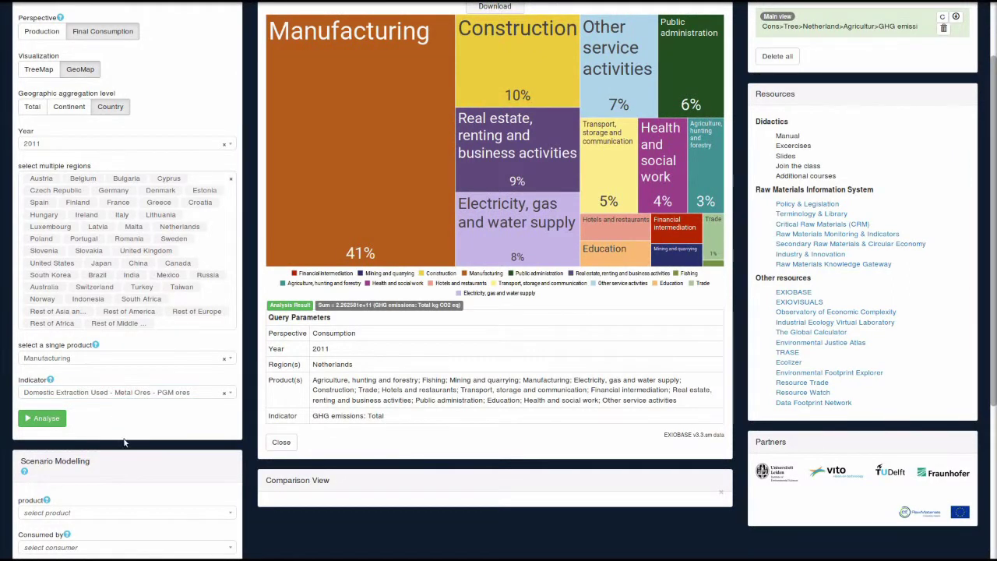
Step: Run the manufacturing PGM ores analysis and show its world map in the Main View
{"action": "left_click", "coordinate": [46, 419]}
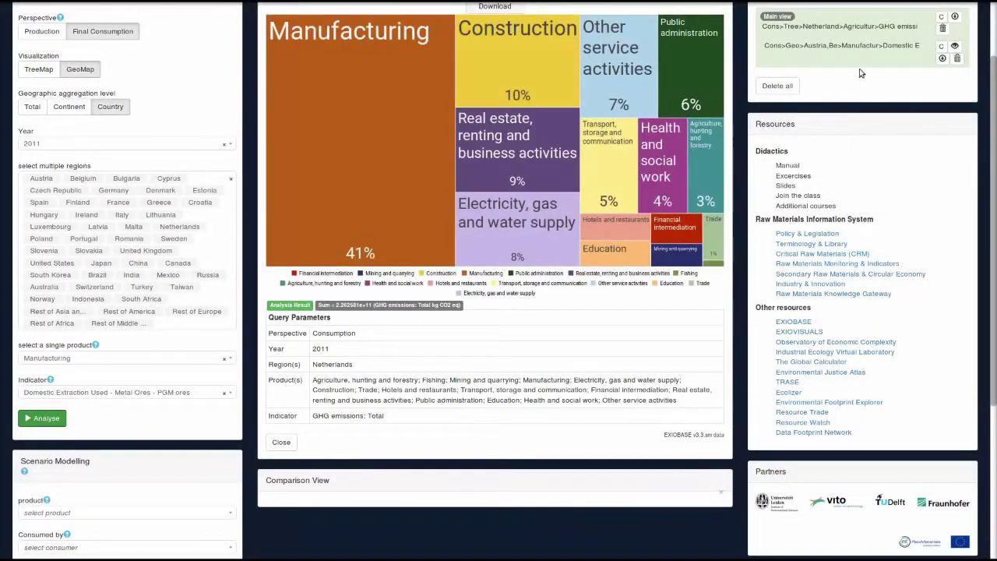
{"action": "left_click", "coordinate": [873, 58]}
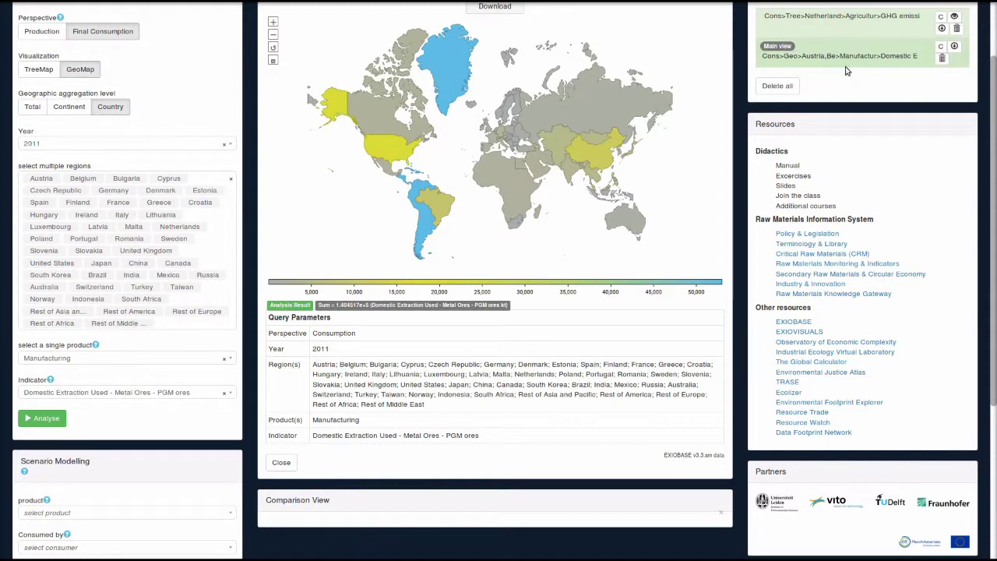
{"action": "mouse_move", "coordinate": [421, 221]}
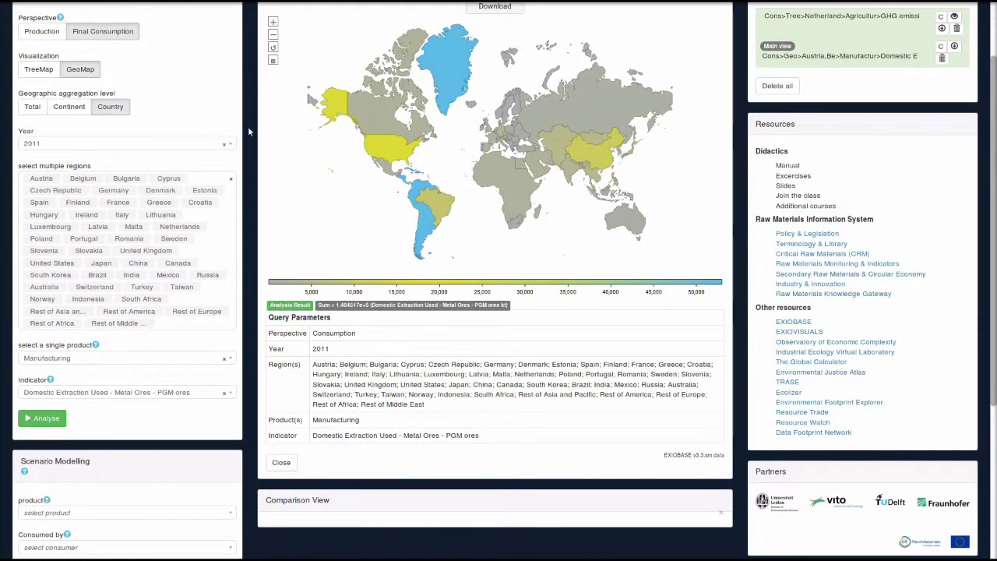
Step: Examine the PGM ores world map, its colour scale and the query parameters beneath it
{"action": "scroll", "coordinate": [248, 127], "scroll_direction": "up", "scroll_amount": 1}
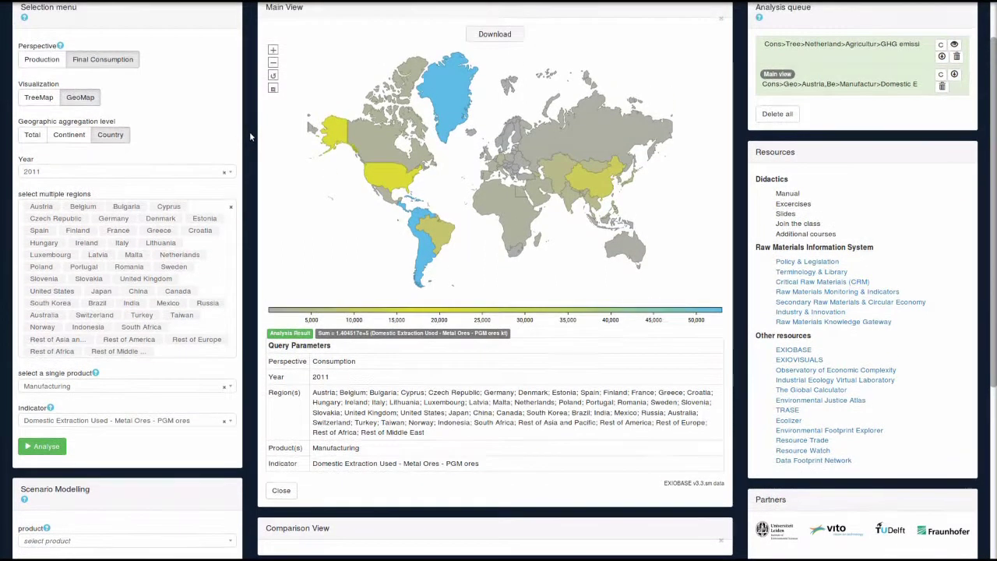
{"action": "scroll", "coordinate": [249, 132], "scroll_direction": "up", "scroll_amount": 2}
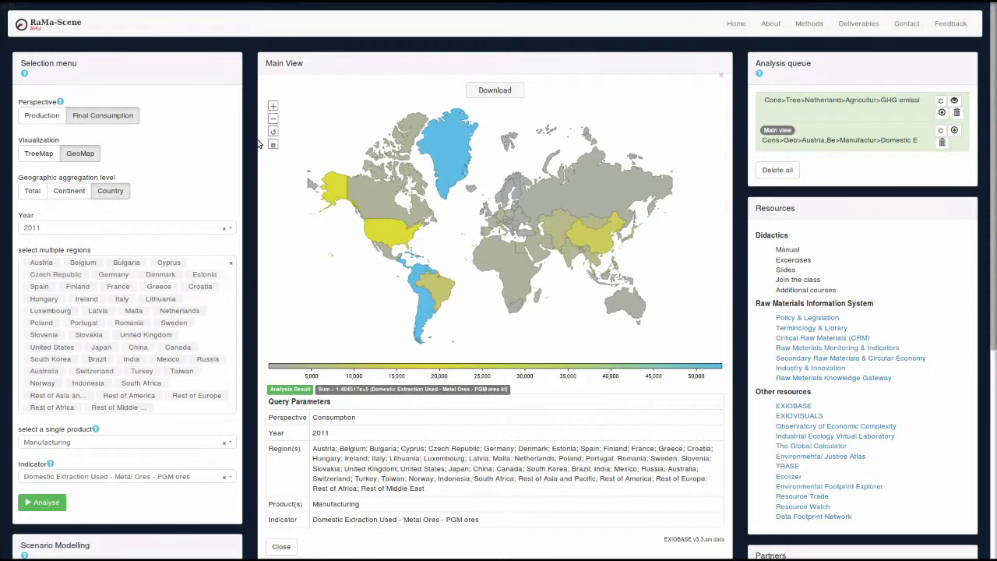
{"action": "scroll", "coordinate": [257, 148], "scroll_direction": "down", "scroll_amount": 3}
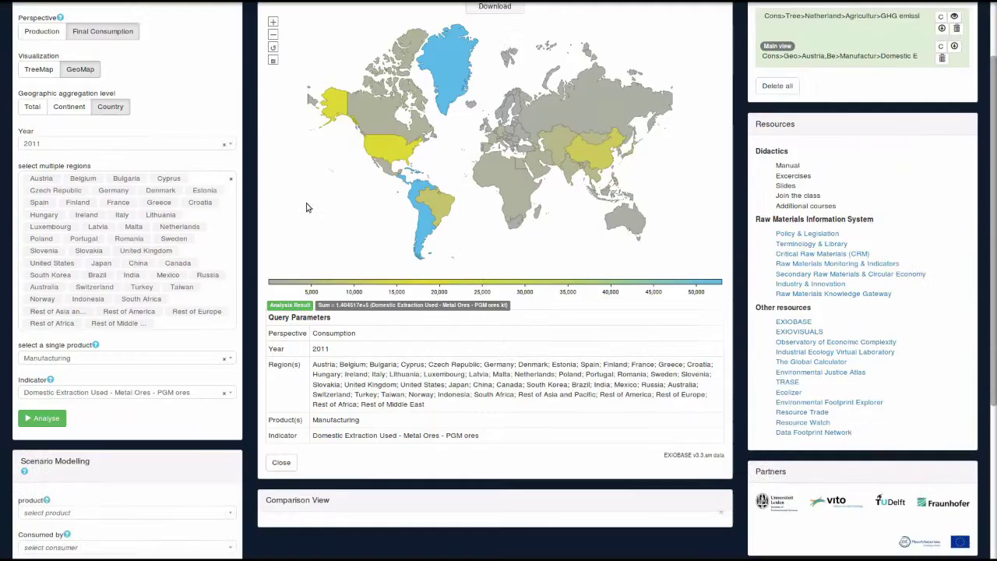
{"action": "scroll", "coordinate": [253, 184], "scroll_direction": "up", "scroll_amount": 3}
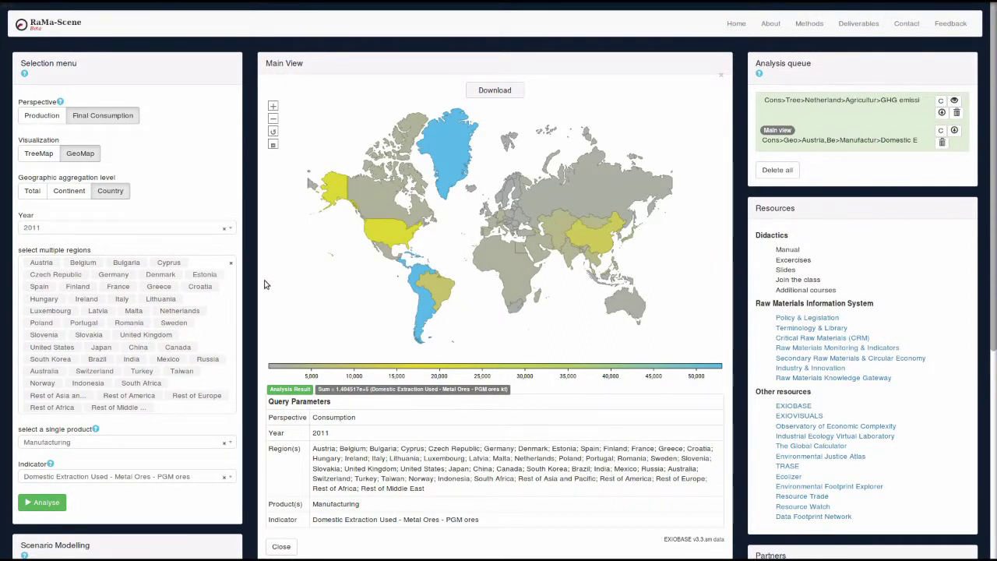
{"action": "scroll", "coordinate": [252, 285], "scroll_direction": "down", "scroll_amount": 3}
{"action": "scroll", "coordinate": [721, 243], "scroll_direction": "up", "scroll_amount": 1}
{"action": "scroll", "coordinate": [812, 218], "scroll_direction": "up", "scroll_amount": 2}
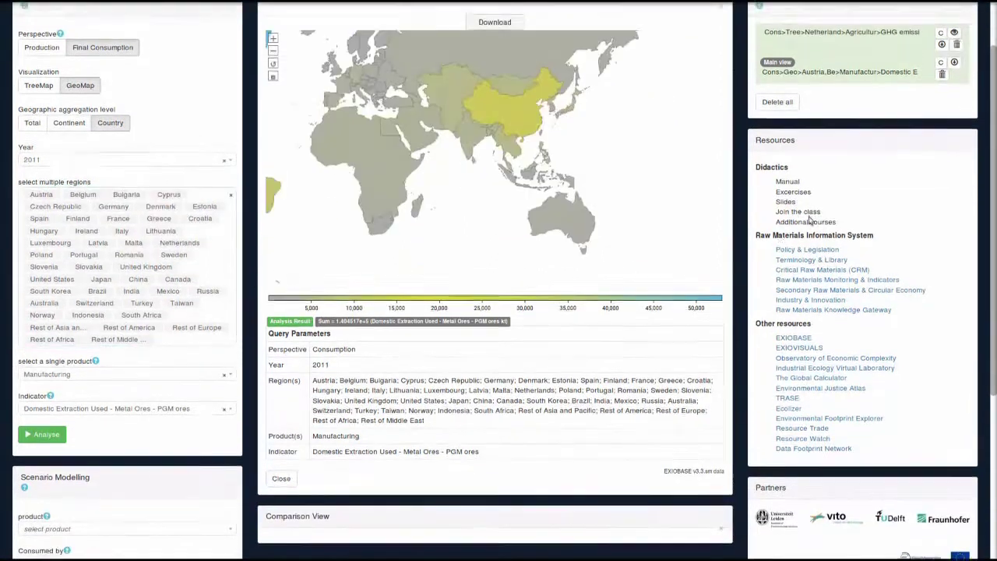
{"action": "scroll", "coordinate": [628, 230], "scroll_direction": "down", "scroll_amount": 3}
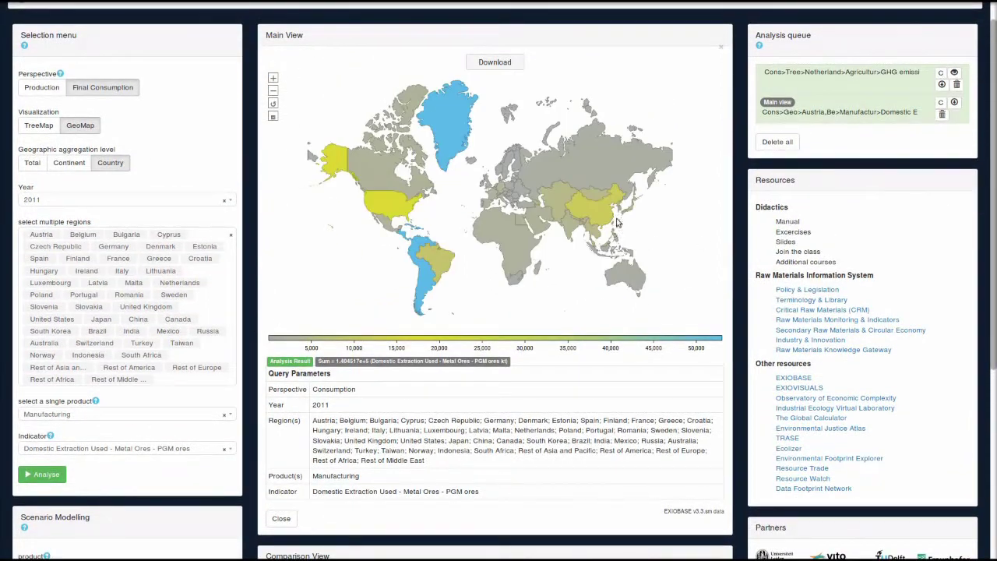
Step: Show the Netherlands GHG emissions treemap from the analysis queue in both the Main View and the Comparison View
{"action": "left_click", "coordinate": [849, 82]}
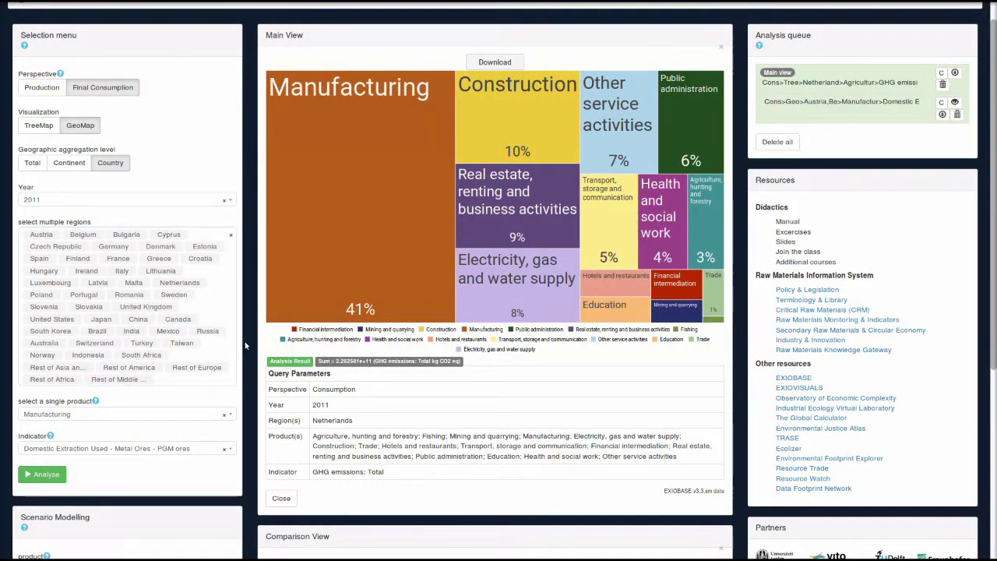
{"action": "left_click", "coordinate": [942, 76]}
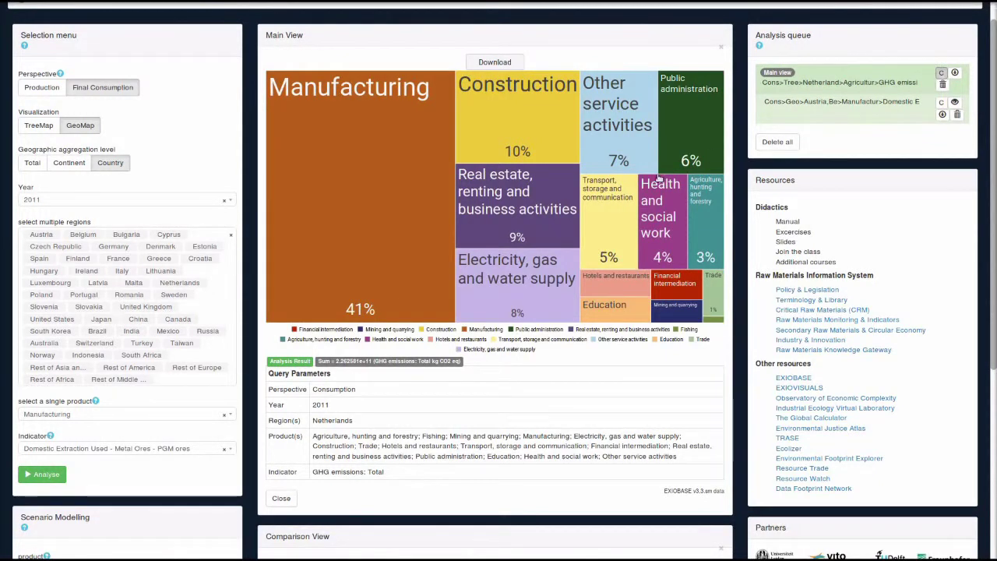
{"action": "scroll", "coordinate": [254, 325], "scroll_direction": "down", "scroll_amount": 4}
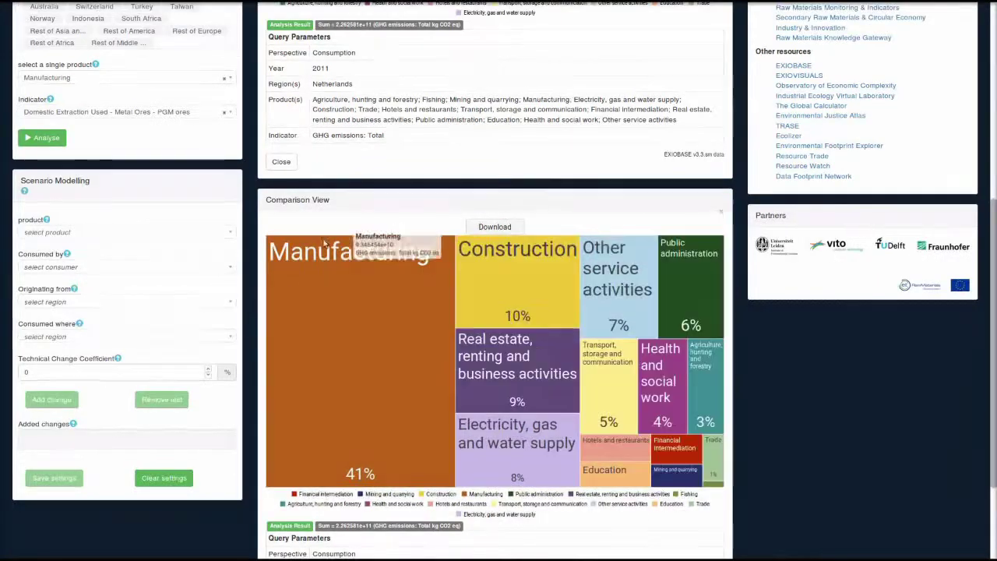
{"action": "scroll", "coordinate": [559, 297], "scroll_direction": "up", "scroll_amount": 4}
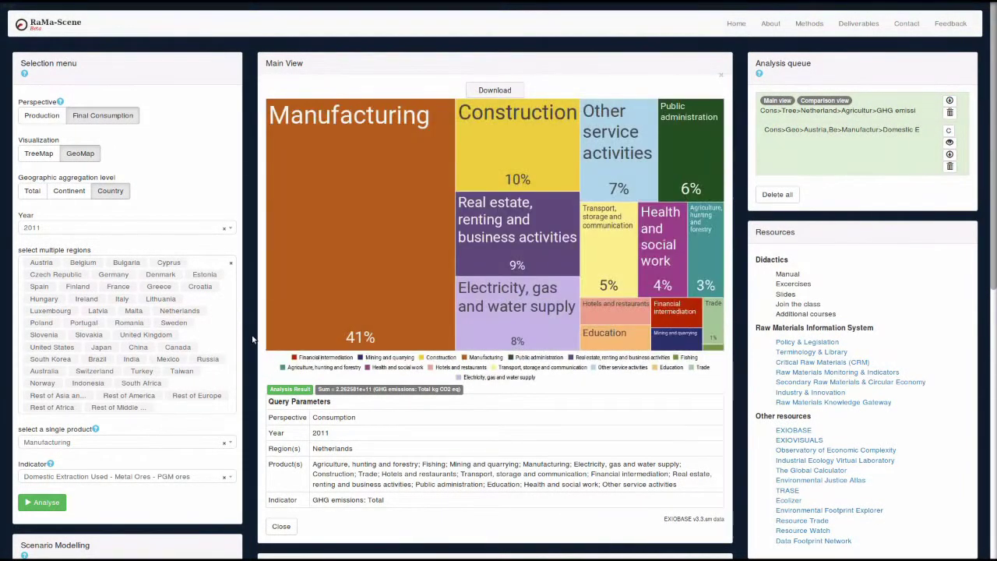
Step: Choose Motor vehicles, trailers and semi-trailers as the scenario product, filtering the product list by "mo"
{"action": "scroll", "coordinate": [257, 343], "scroll_direction": "down", "scroll_amount": 3}
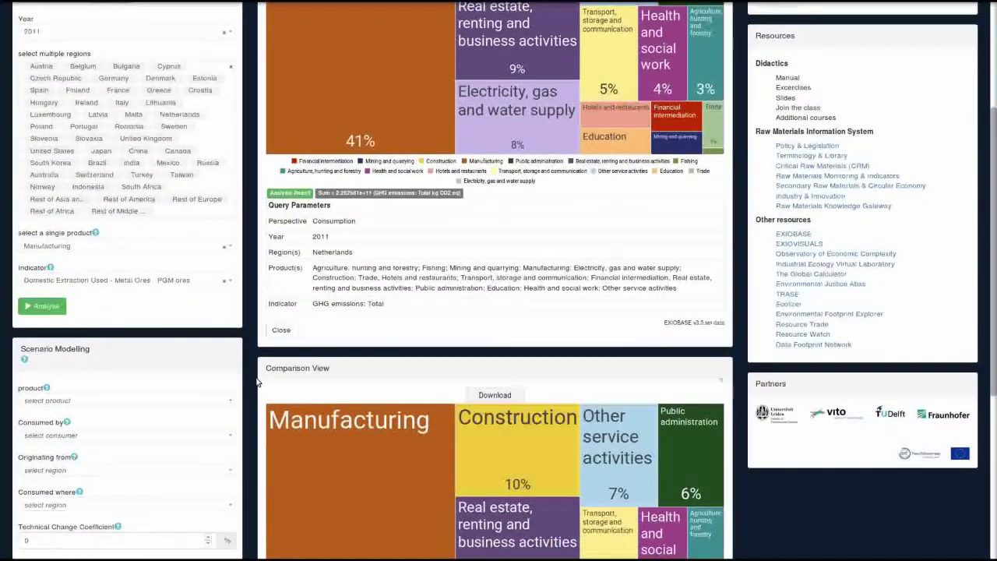
{"action": "scroll", "coordinate": [256, 381], "scroll_direction": "down", "scroll_amount": 1}
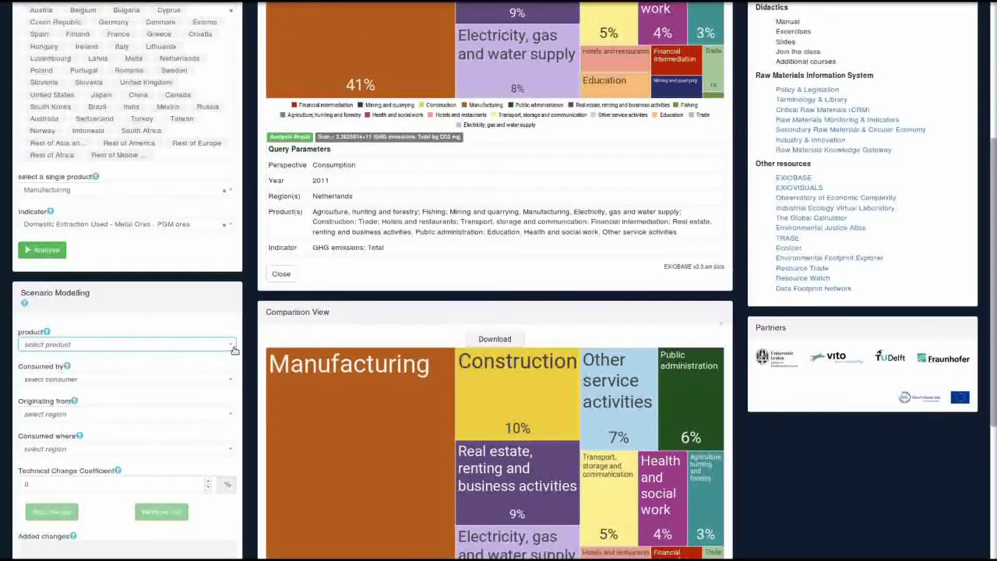
{"action": "left_click", "coordinate": [225, 348]}
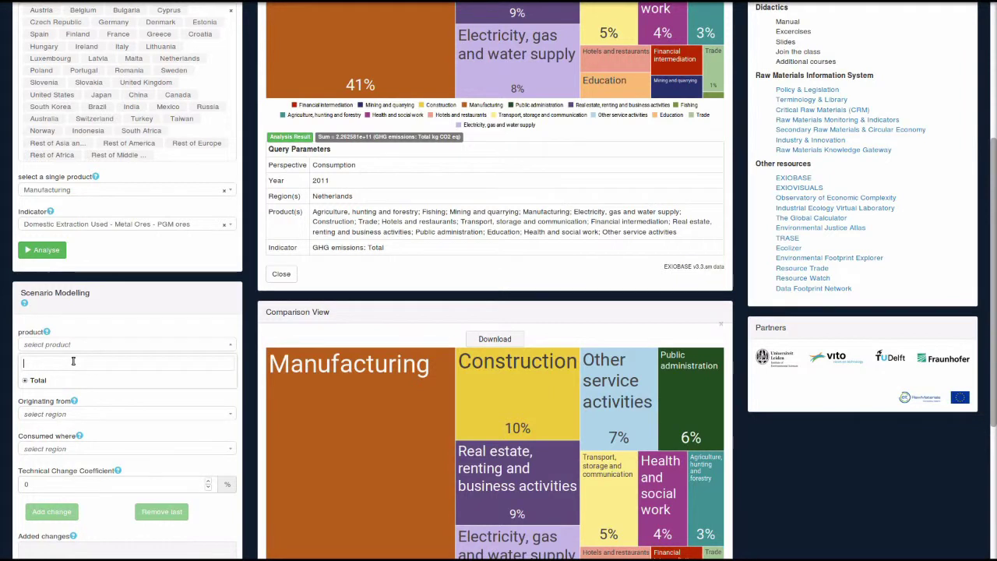
{"action": "type", "text": "mo"}
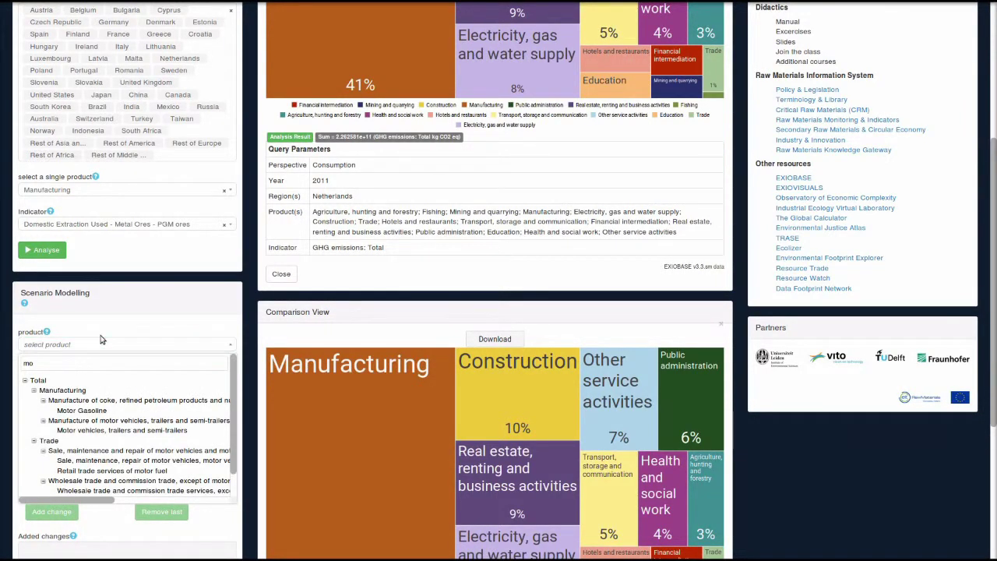
{"action": "left_click", "coordinate": [107, 430]}
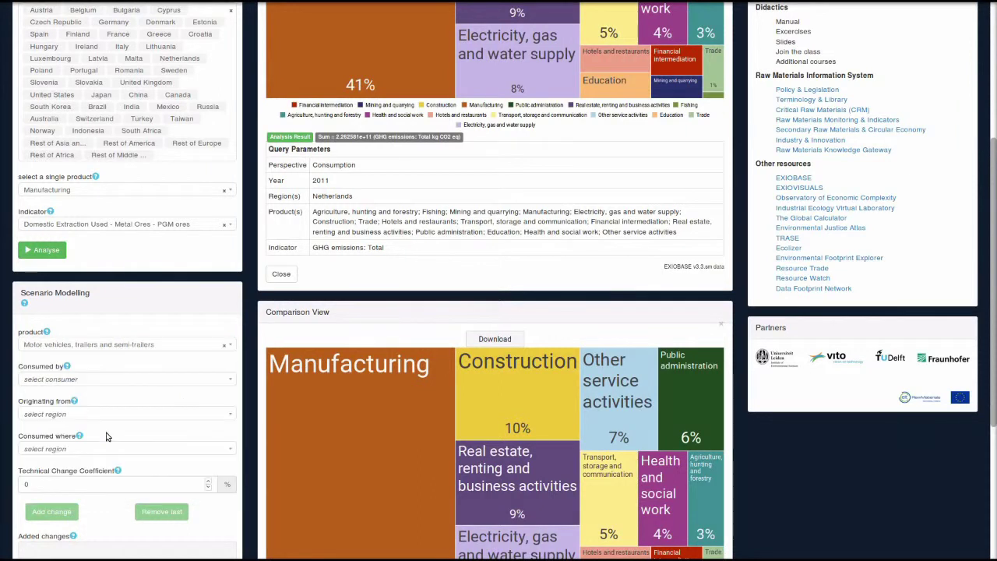
Step: Set the scenario's consumer to Y: Final Consumption, and both its originating and consuming regions to Total
{"action": "left_click", "coordinate": [109, 379]}
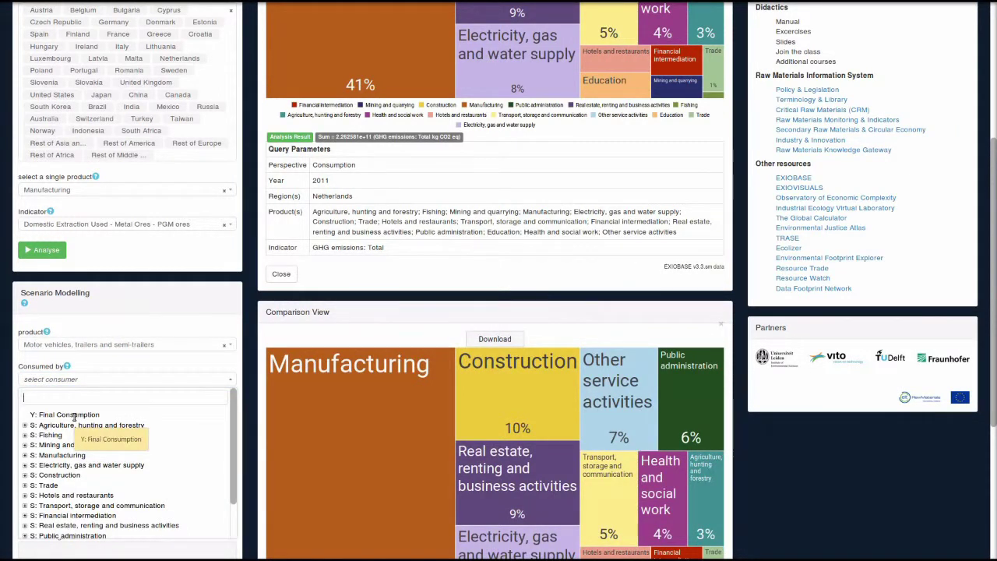
{"action": "left_click", "coordinate": [74, 415]}
{"action": "left_click", "coordinate": [76, 415]}
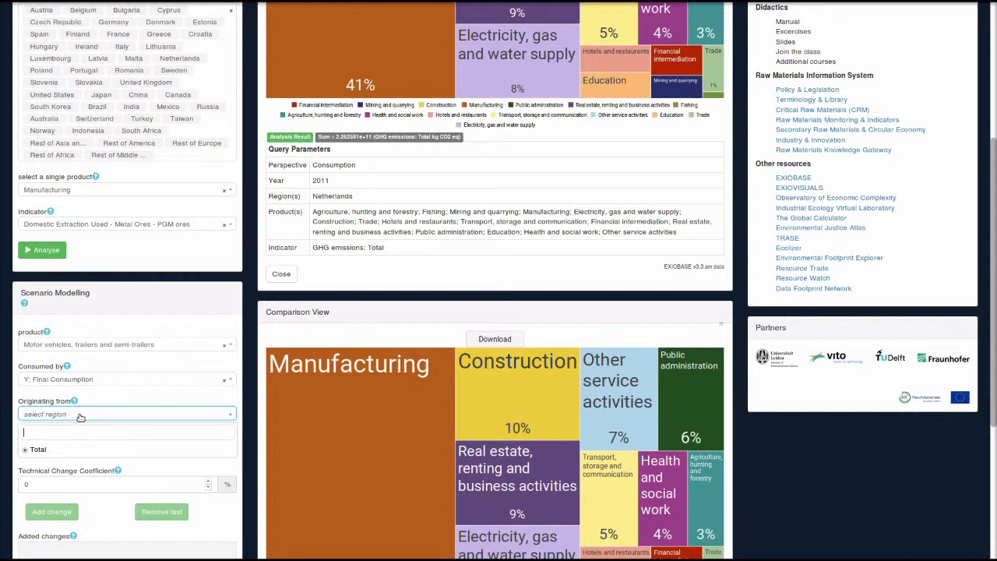
{"action": "left_click", "coordinate": [38, 450]}
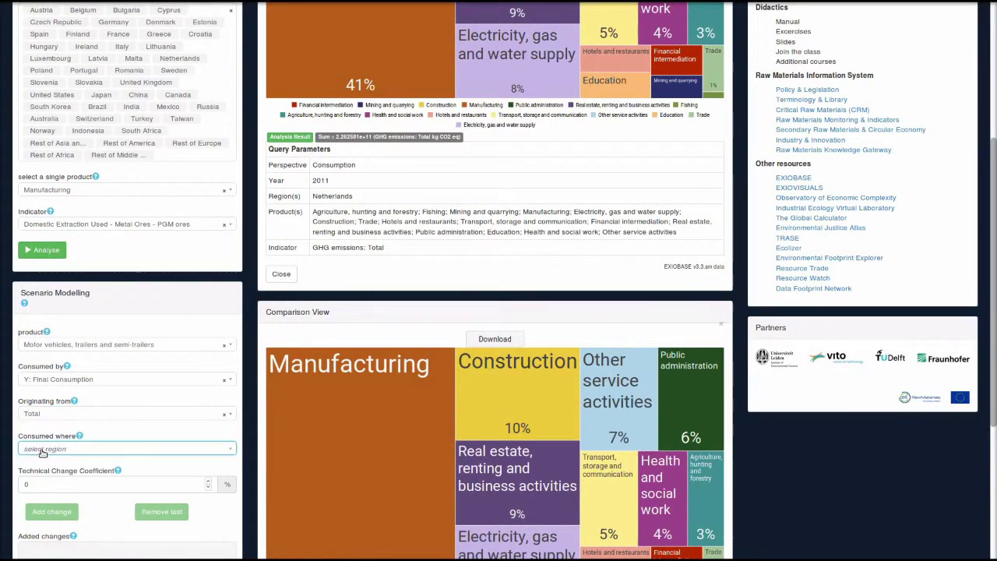
{"action": "left_click", "coordinate": [46, 450]}
{"action": "left_click", "coordinate": [45, 481]}
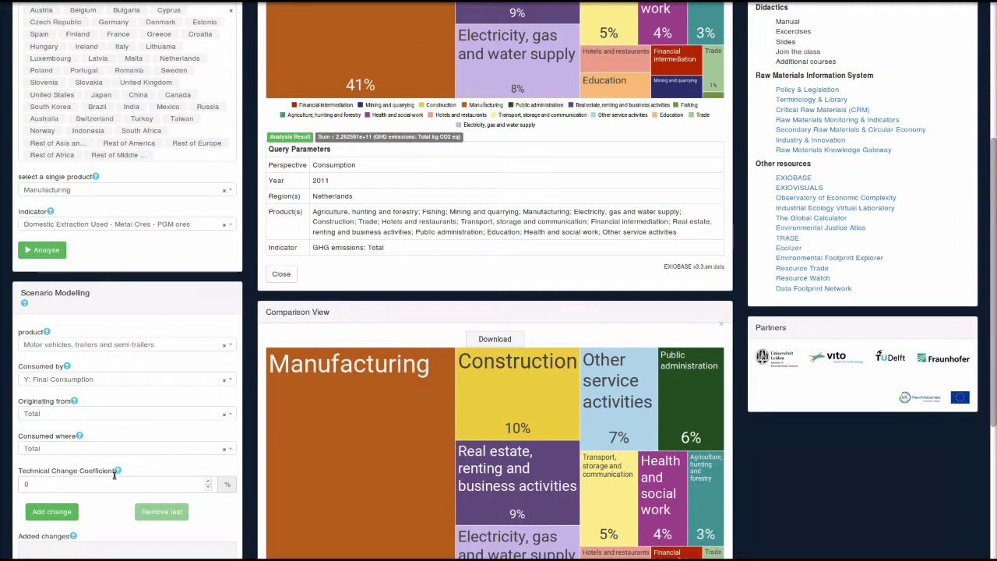
Step: Set the technical change coefficient to -30% and add the motor vehicles change to the scenario
{"action": "left_click", "coordinate": [52, 485]}
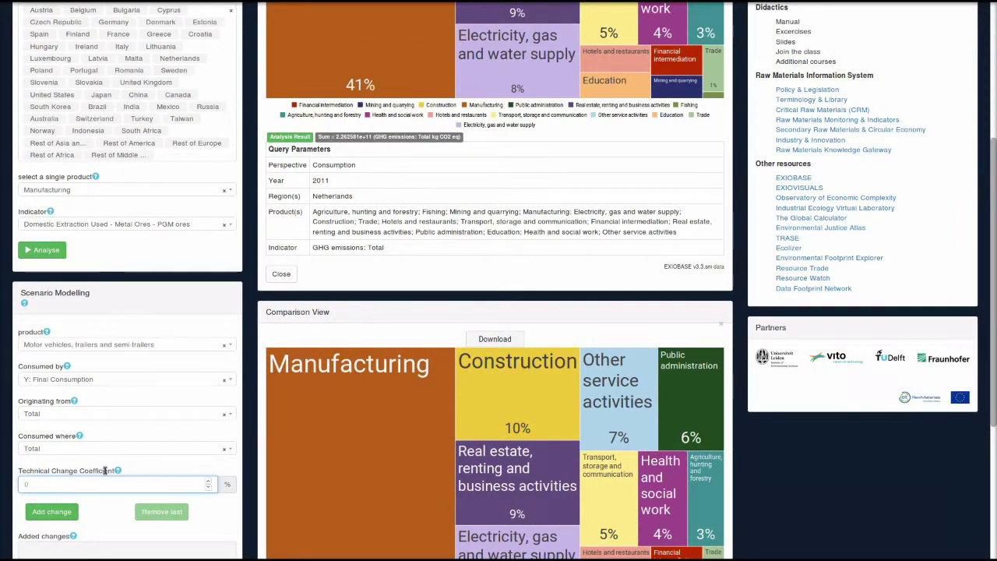
{"action": "type", "text": "-30"}
{"action": "left_click", "coordinate": [144, 470]}
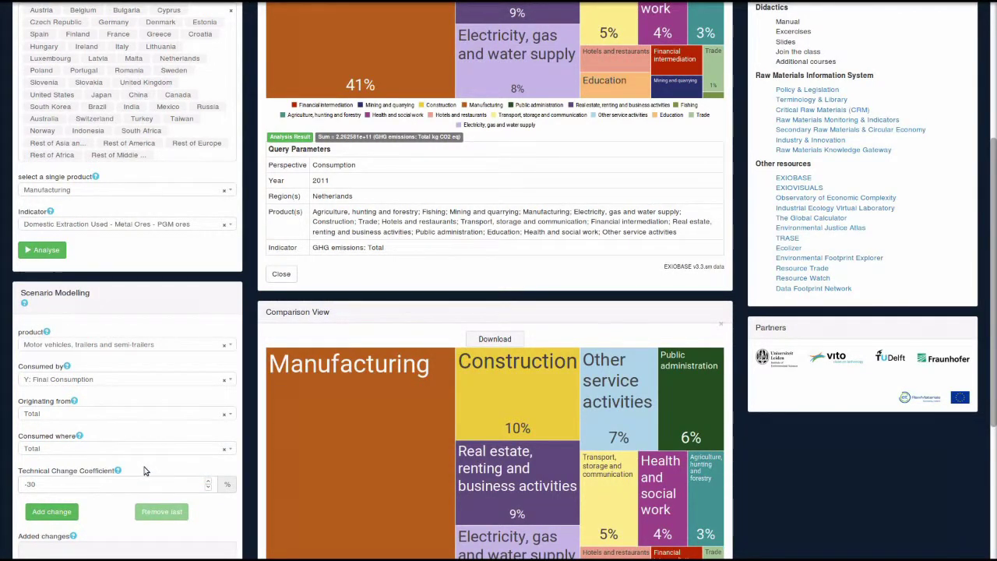
{"action": "left_click", "coordinate": [55, 512]}
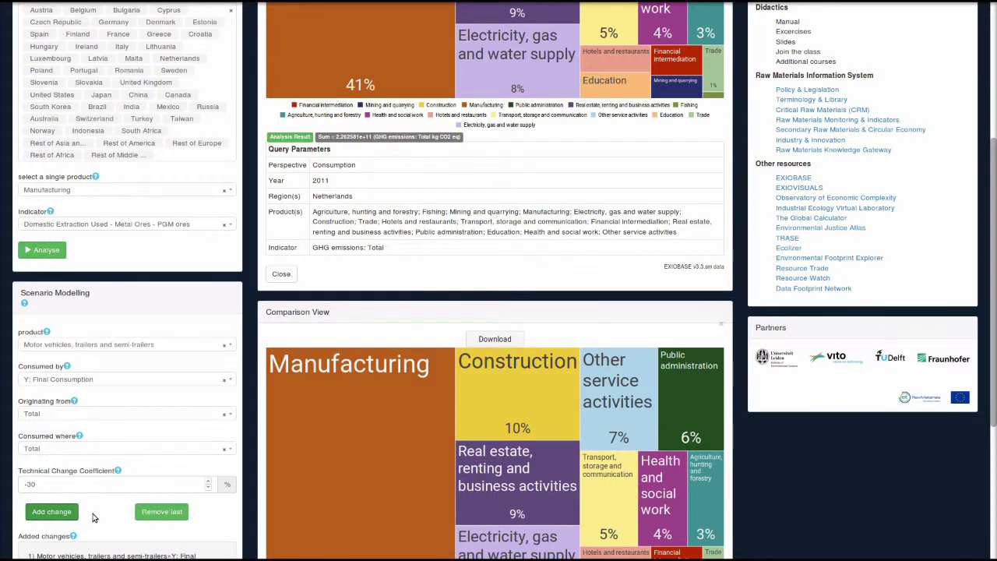
Step: Change the scenario product to Renting services of machinery and equipment without operator, filtering the product list by "rent"
{"action": "scroll", "coordinate": [117, 405], "scroll_direction": "down", "scroll_amount": 3}
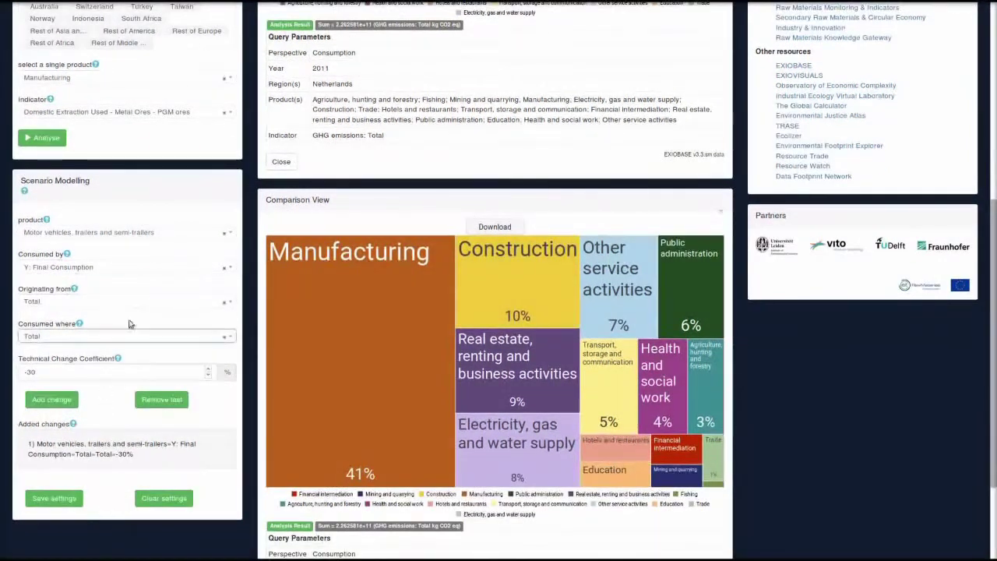
{"action": "left_click", "coordinate": [109, 233]}
{"action": "type", "text": "mo"}
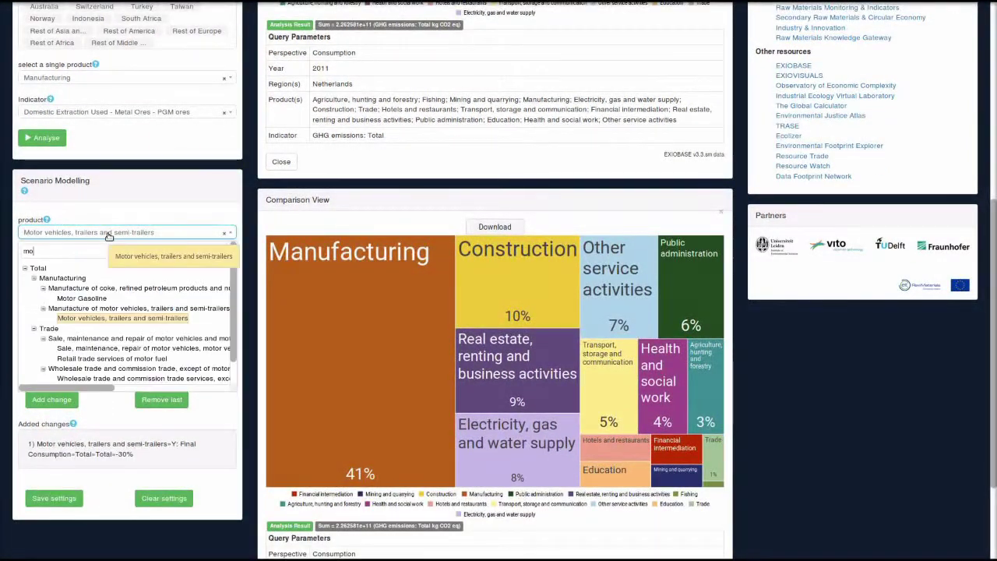
{"action": "key", "text": "BackSpace"}
{"action": "key", "text": "BackSpace"}
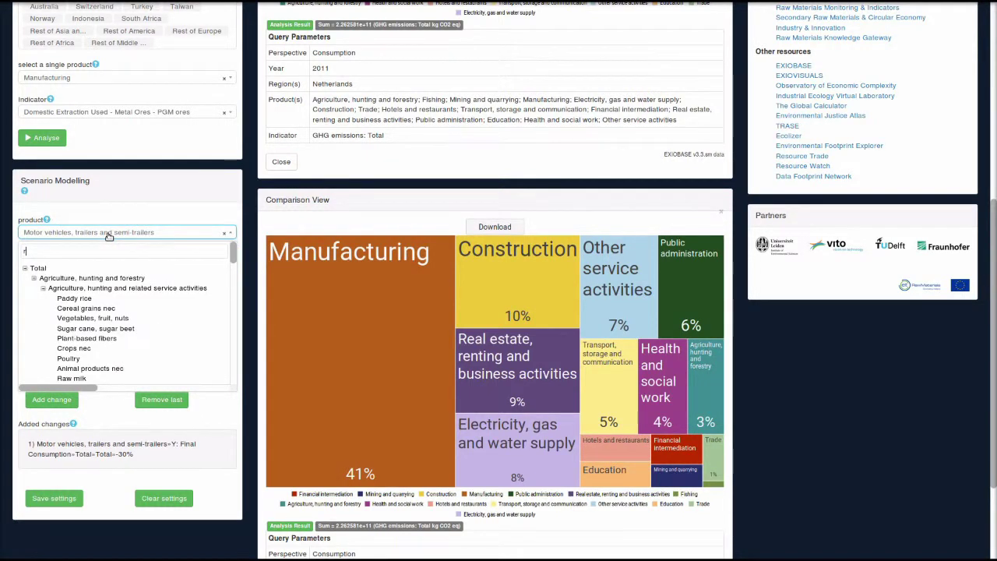
{"action": "type", "text": "rent"}
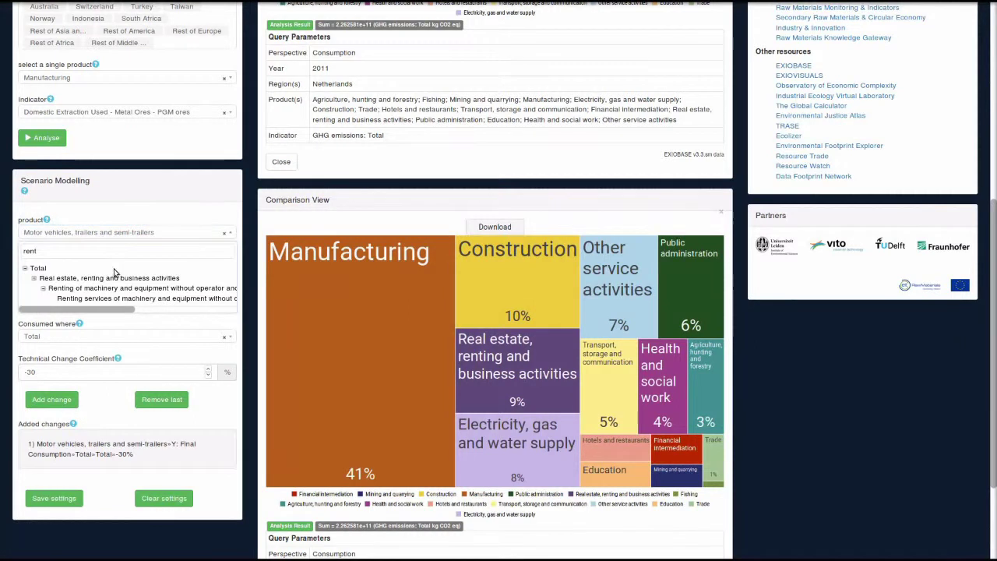
{"action": "mouse_move", "coordinate": [99, 312]}
{"action": "left_mouse_down"}
{"action": "mouse_move", "coordinate": [201, 312]}
{"action": "mouse_move", "coordinate": [101, 311]}
{"action": "left_mouse_up"}
{"action": "left_click", "coordinate": [130, 300]}
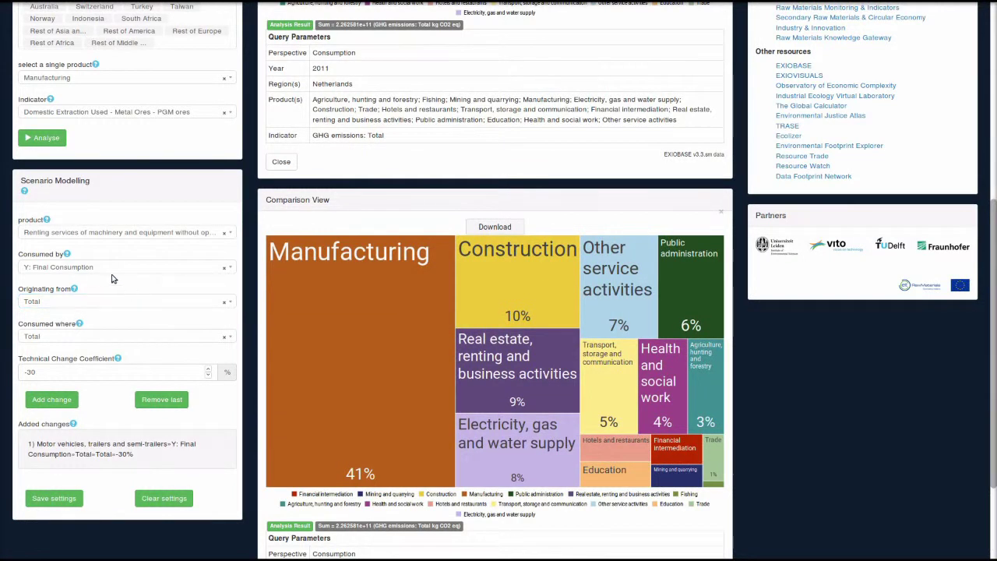
Step: Set the technical change coefficient to 30%, add the renting services change to the scenario, and save the scenario settings
{"action": "left_click", "coordinate": [32, 372]}
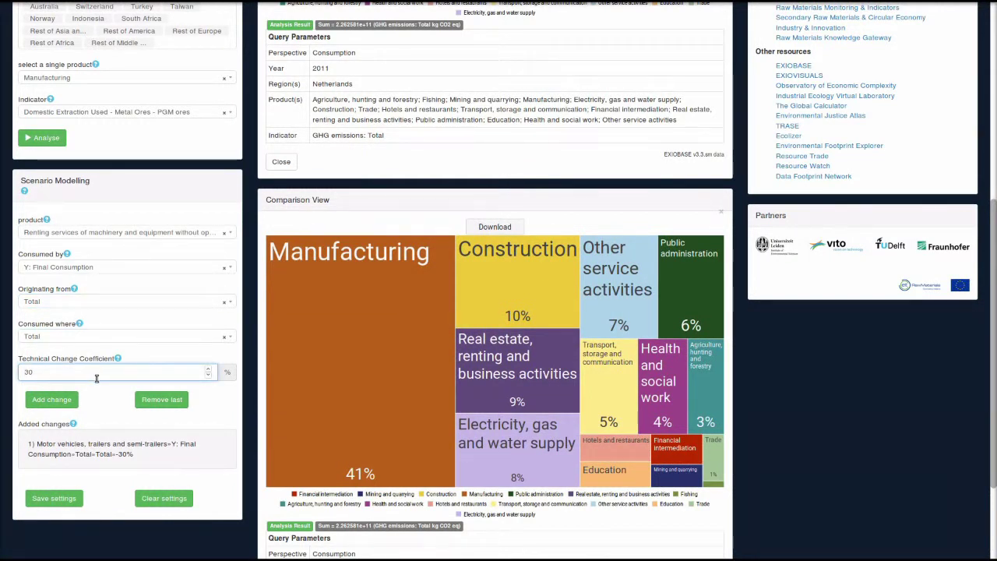
{"action": "left_click", "coordinate": [65, 400]}
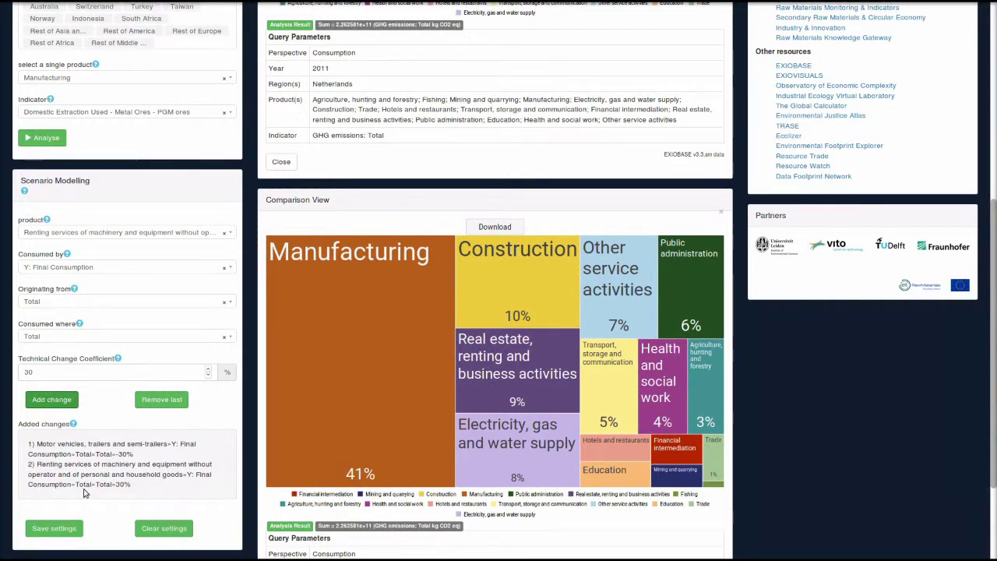
{"action": "left_click", "coordinate": [71, 529]}
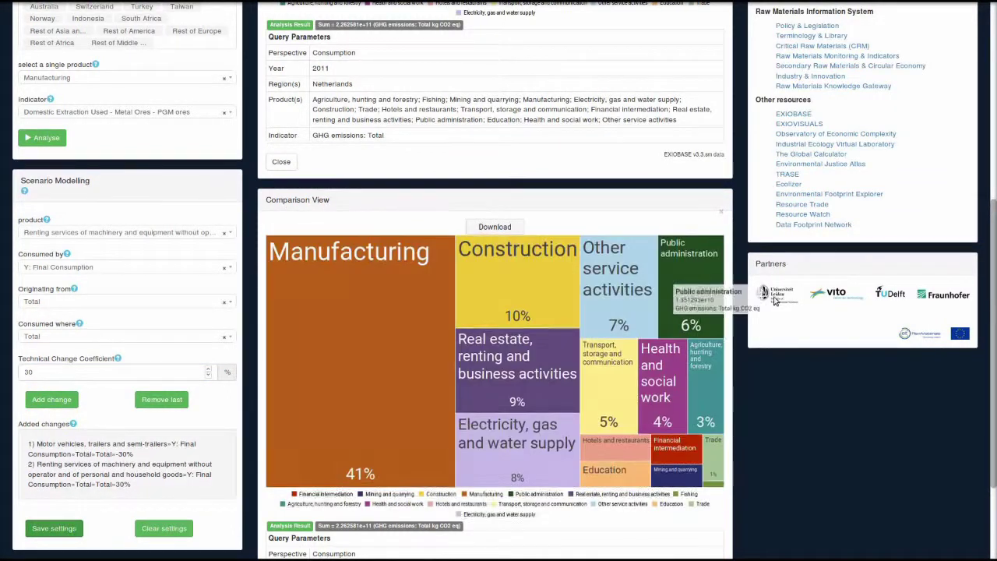
Step: Run the scenario model on the queued Netherlands GHG emissions treemap analysis
{"action": "scroll", "coordinate": [726, 238], "scroll_direction": "up", "scroll_amount": 4}
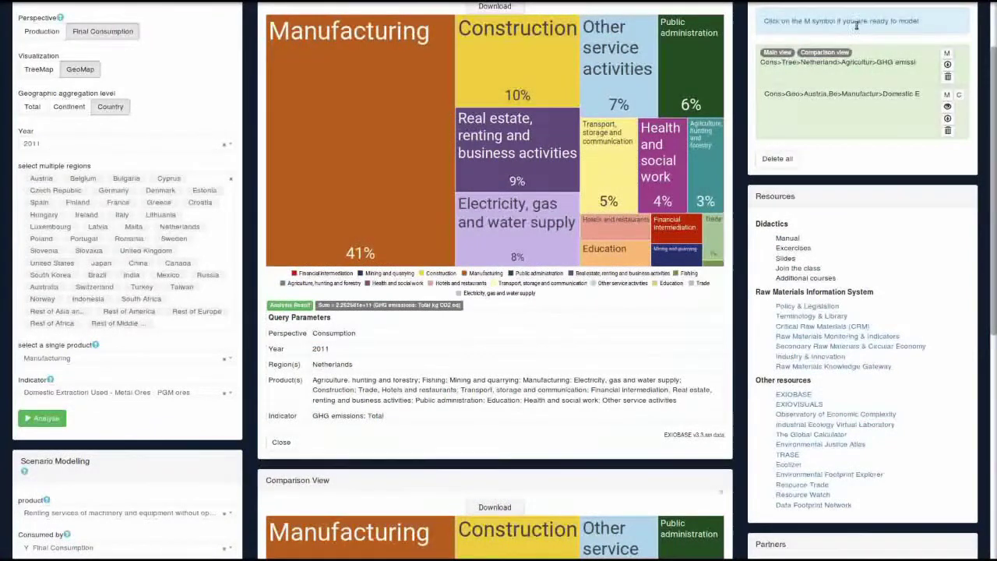
{"action": "scroll", "coordinate": [908, 93], "scroll_direction": "up", "scroll_amount": 1}
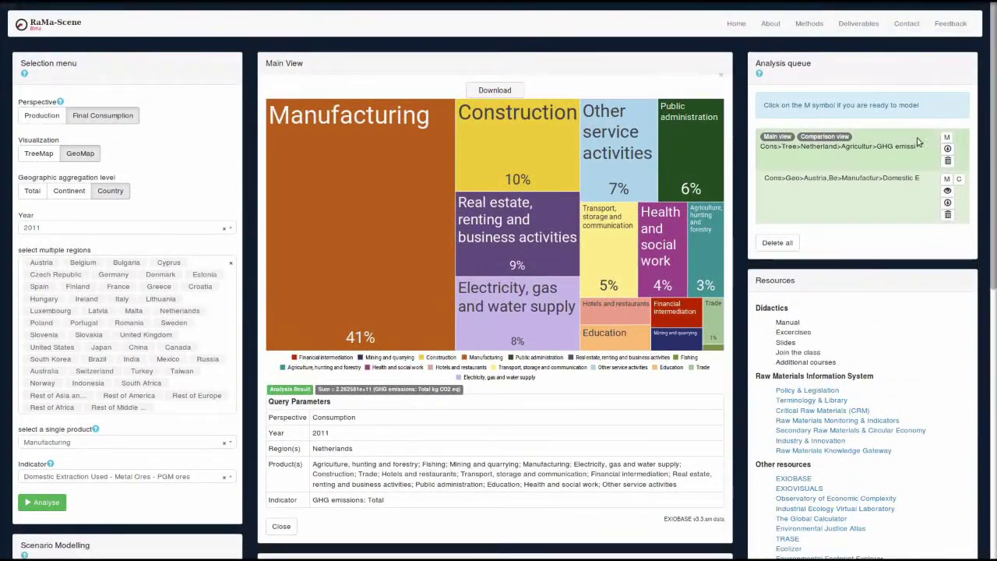
{"action": "key", "text": "ctrl+plus"}
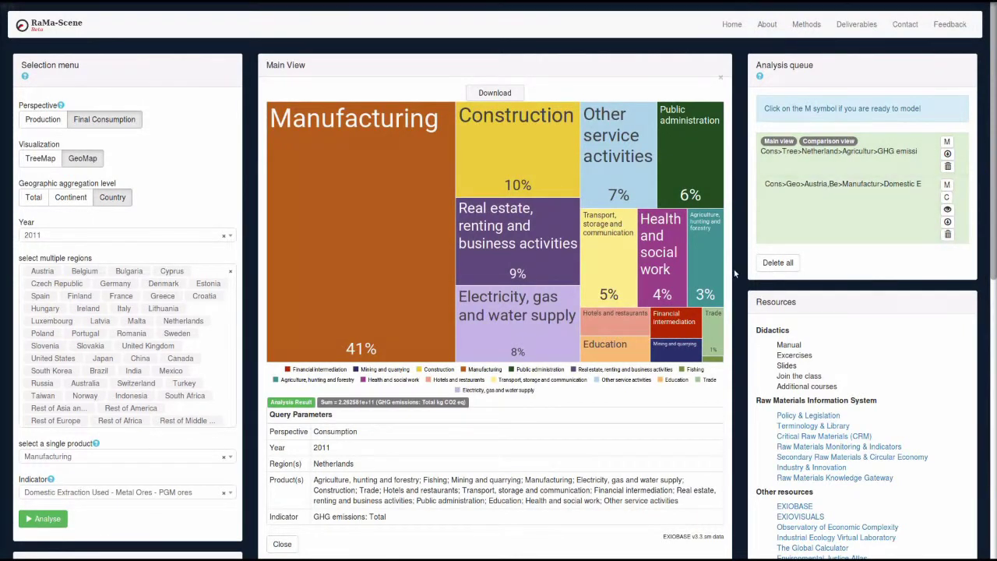
{"action": "key", "text": "ctrl+minus"}
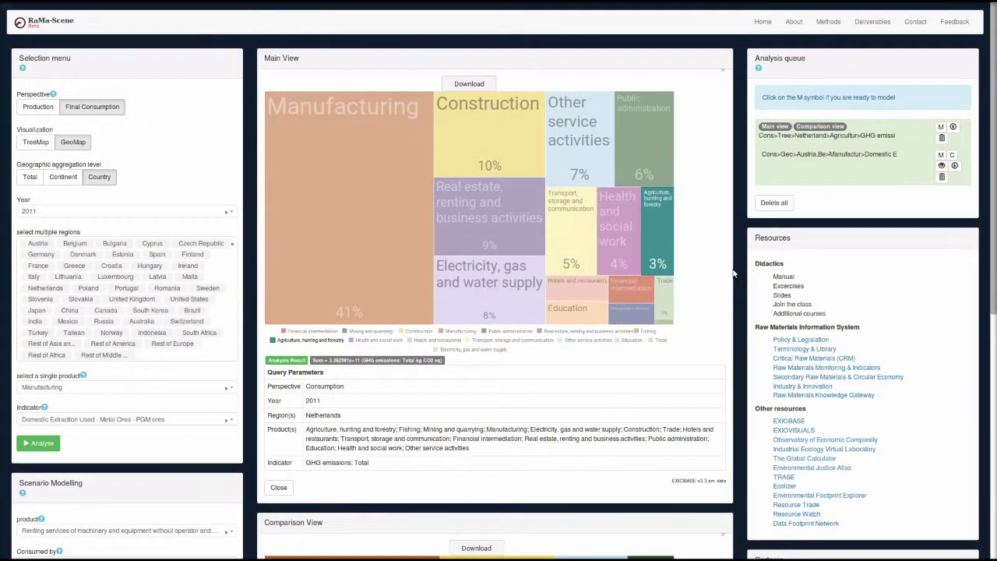
{"action": "key", "text": "ctrl+minus"}
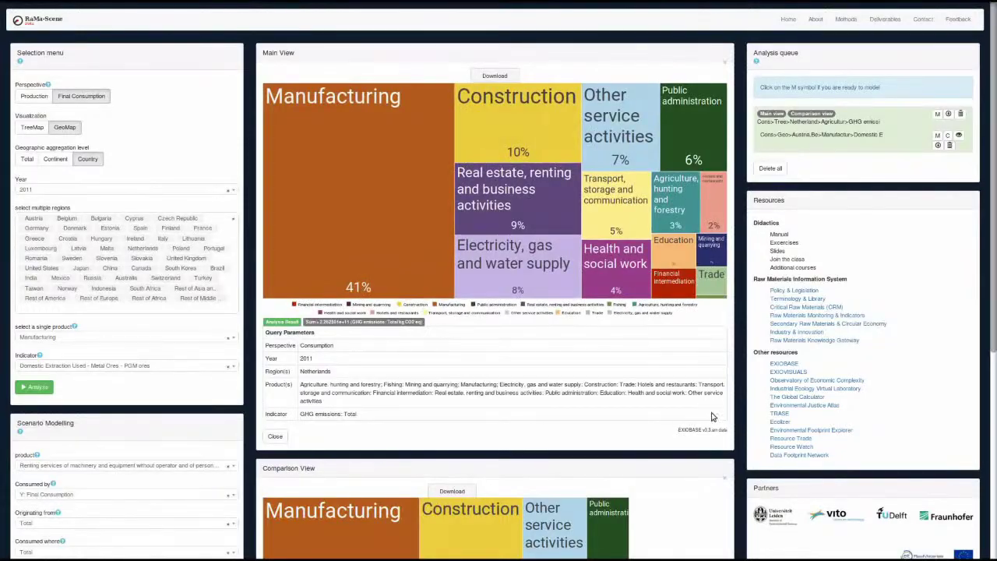
{"action": "scroll", "coordinate": [740, 450], "scroll_direction": "down", "scroll_amount": 4}
{"action": "scroll", "coordinate": [728, 405], "scroll_direction": "up", "scroll_amount": 4}
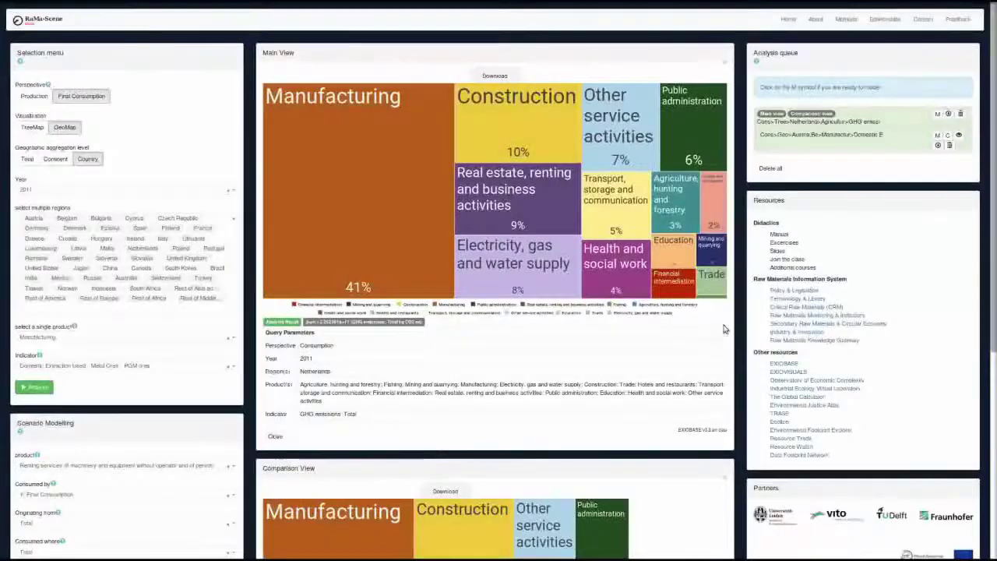
{"action": "left_click", "coordinate": [936, 117]}
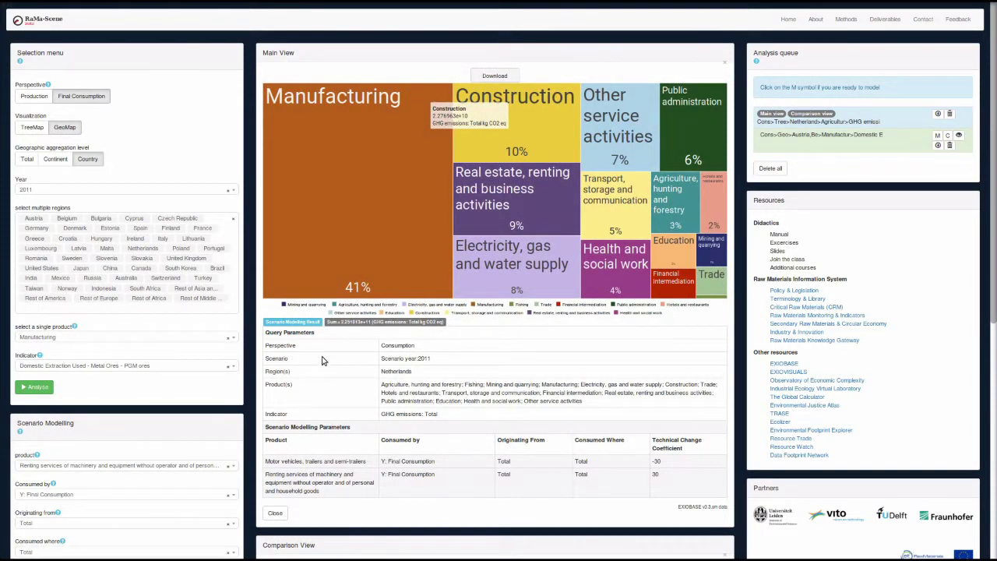
Step: Compare the total GHG emissions of the scenario modelling result with the original analysis in the comparison view
{"action": "left_click_drag", "start_coordinate": [267, 322], "coordinate": [303, 324]}
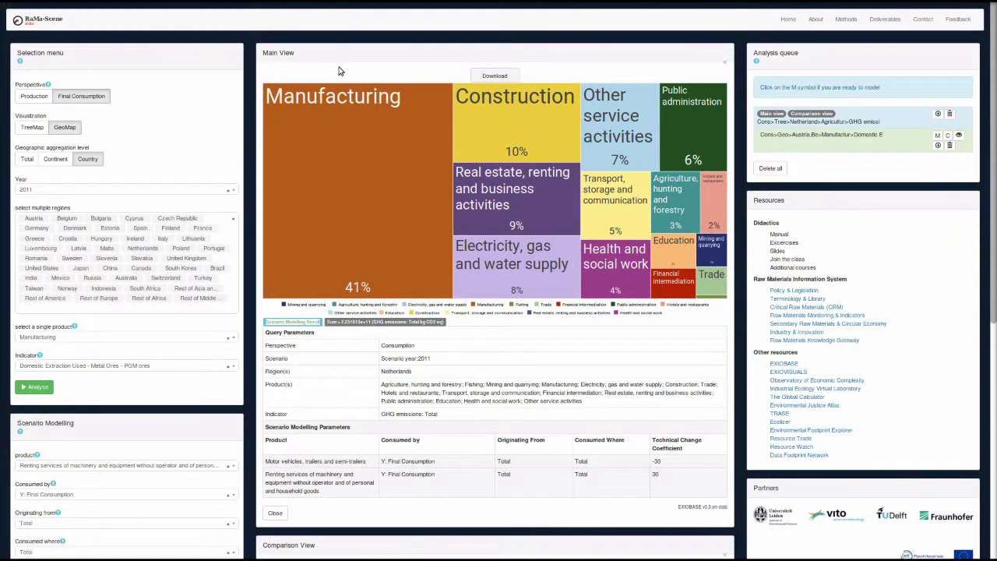
{"action": "scroll", "coordinate": [341, 335], "scroll_direction": "down", "scroll_amount": 5}
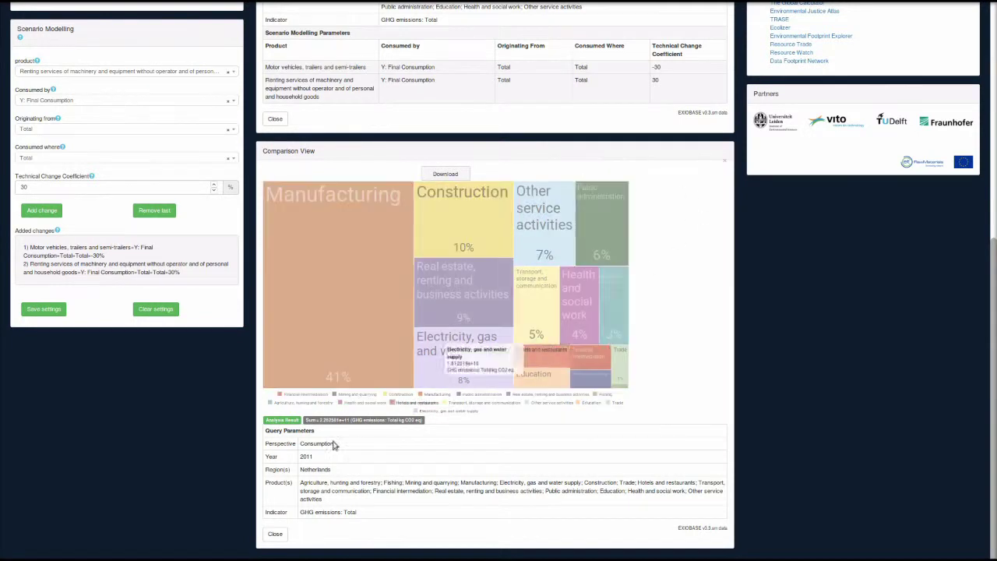
{"action": "scroll", "coordinate": [340, 442], "scroll_direction": "up", "scroll_amount": 2, "text": "ctrl"}
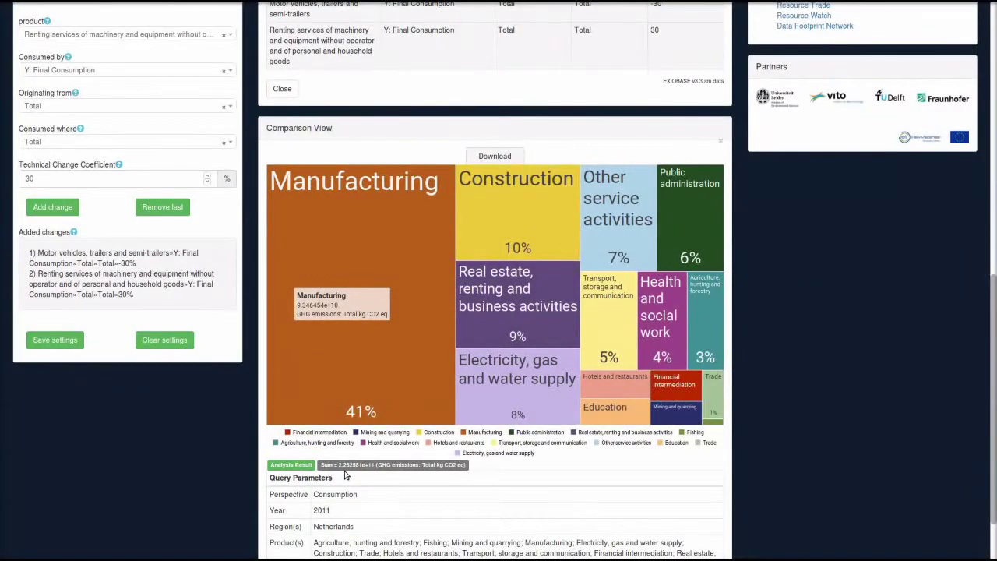
{"action": "scroll", "coordinate": [372, 476], "scroll_direction": "up", "scroll_amount": 5}
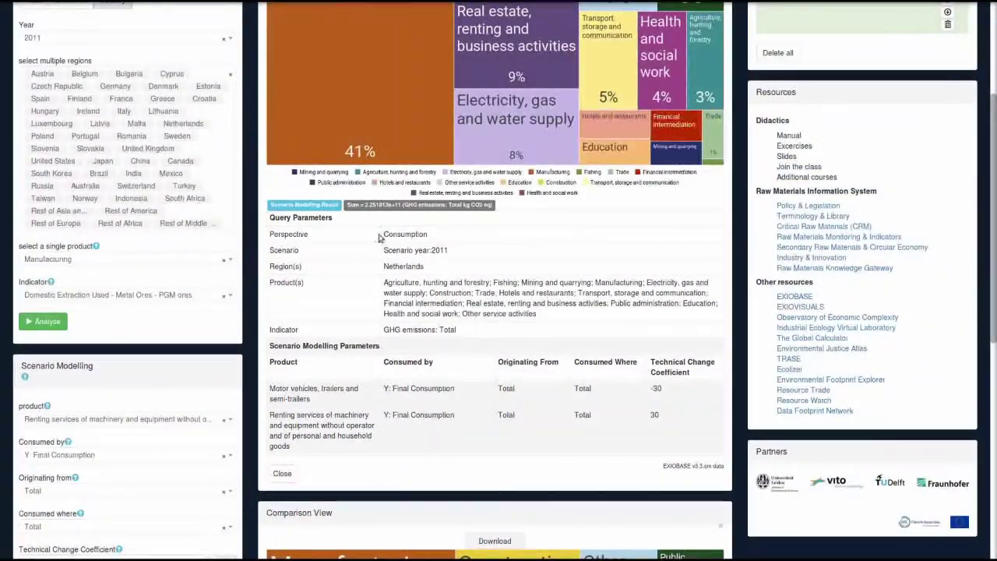
{"action": "scroll", "coordinate": [370, 229], "scroll_direction": "up", "scroll_amount": 2}
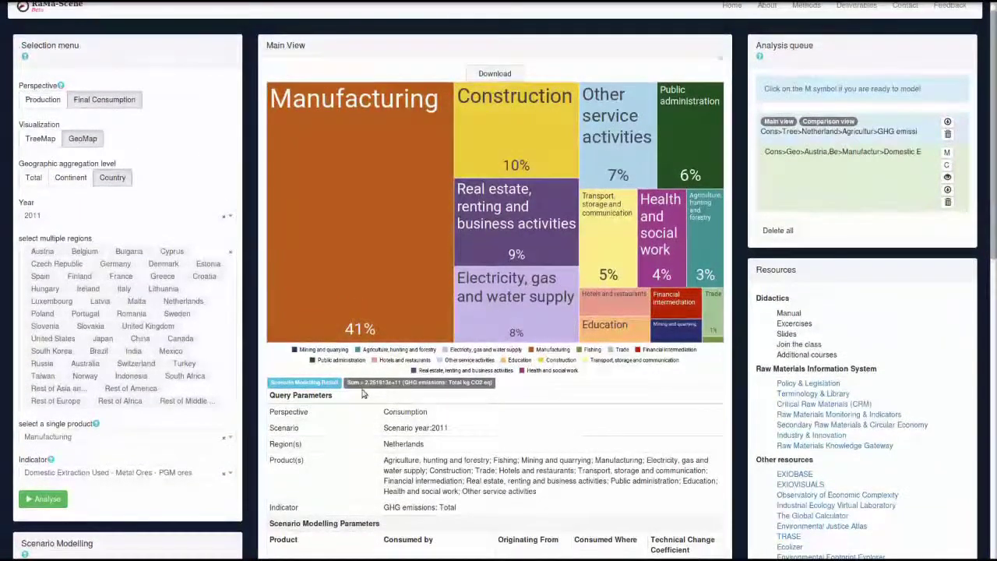
{"action": "scroll", "coordinate": [338, 393], "scroll_direction": "down", "scroll_amount": 2}
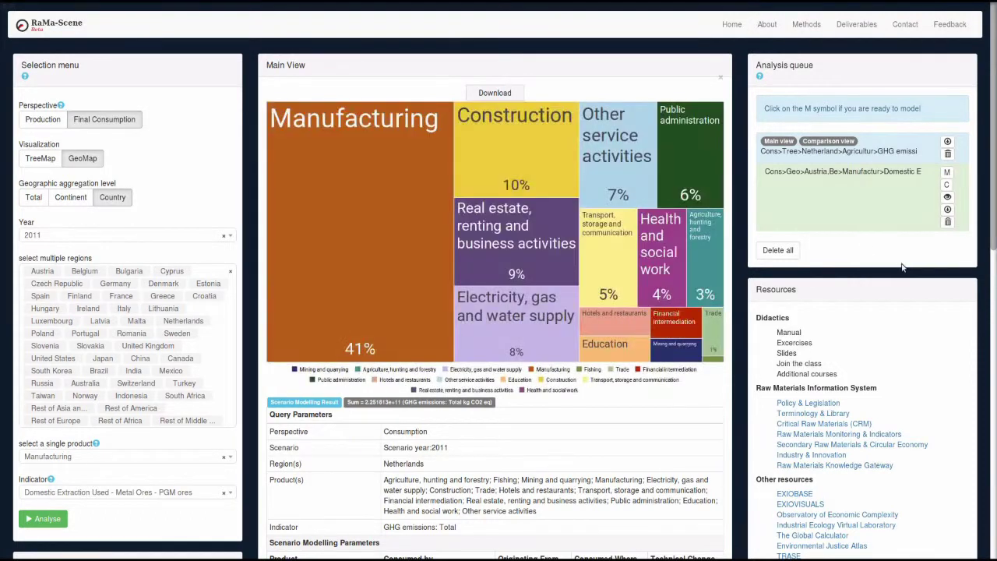
Step: Show the queued PGM ores map analysis in both the main view and the comparison view
{"action": "left_click", "coordinate": [853, 205]}
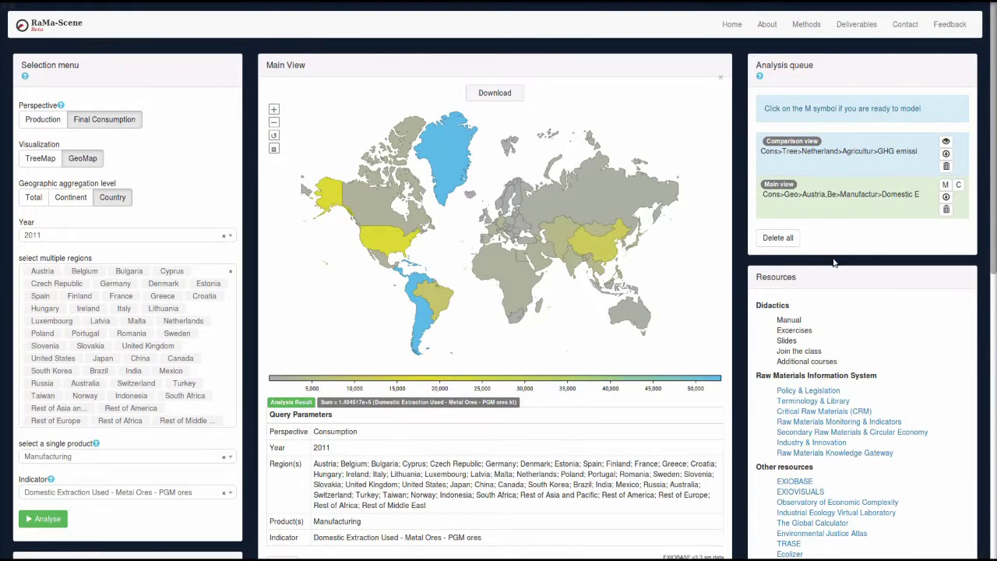
{"action": "left_click", "coordinate": [960, 187]}
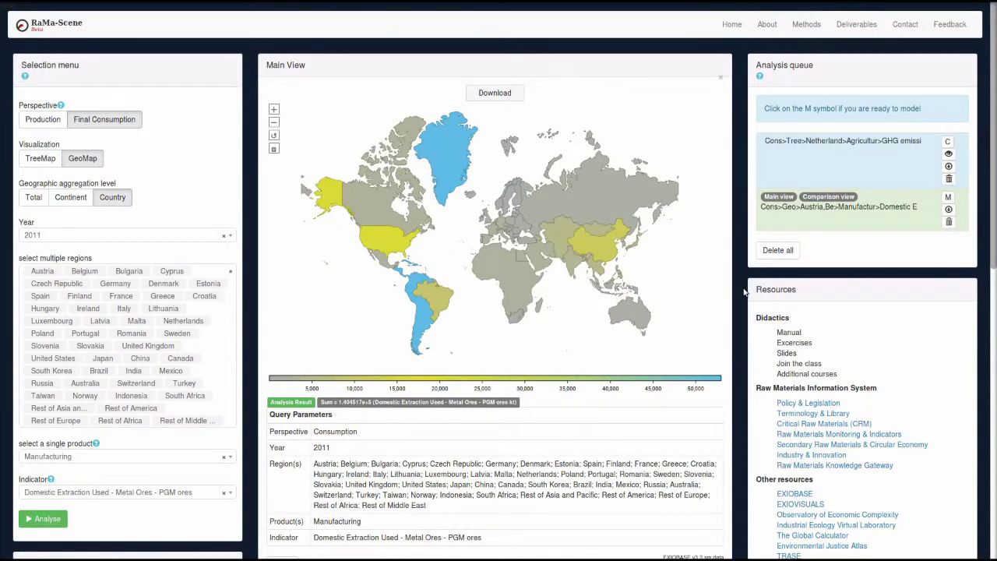
{"action": "scroll", "coordinate": [744, 291], "scroll_direction": "down", "scroll_amount": 6}
{"action": "scroll", "coordinate": [428, 298], "scroll_direction": "up", "scroll_amount": 3}
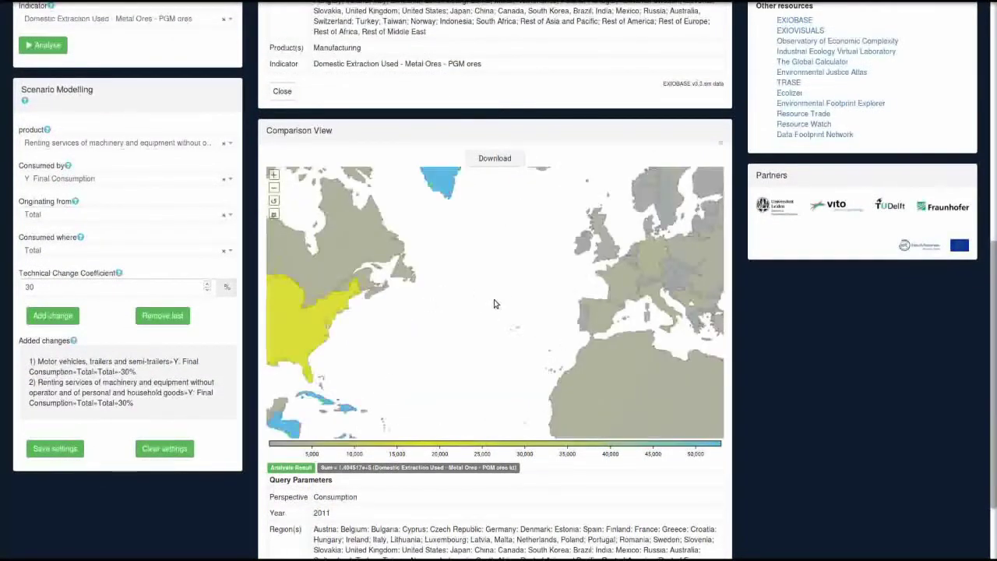
{"action": "scroll", "coordinate": [494, 304], "scroll_direction": "down", "scroll_amount": 3}
{"action": "scroll", "coordinate": [772, 357], "scroll_direction": "up", "scroll_amount": 5}
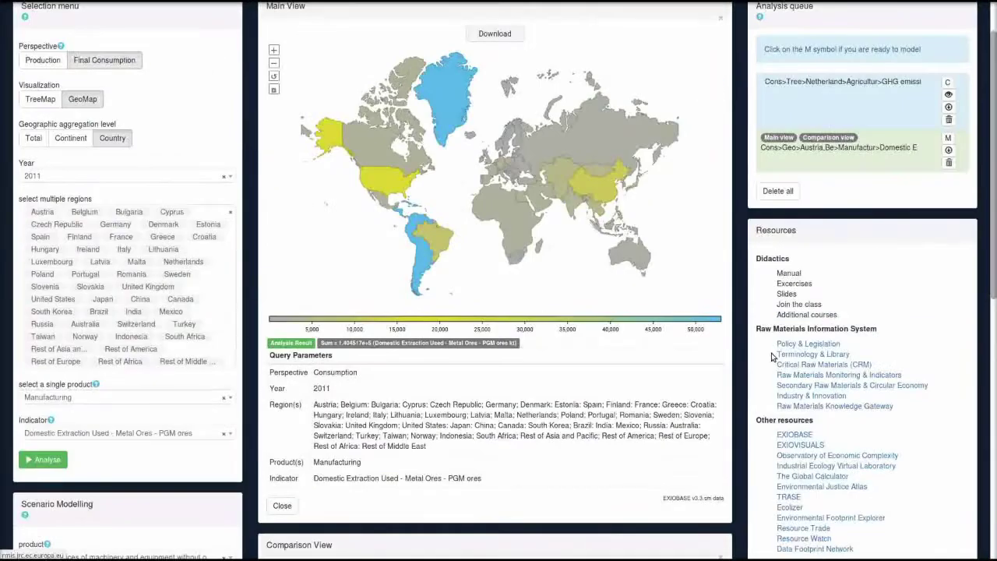
{"action": "scroll", "coordinate": [773, 357], "scroll_direction": "down", "scroll_amount": 1, "text": "ctrl"}
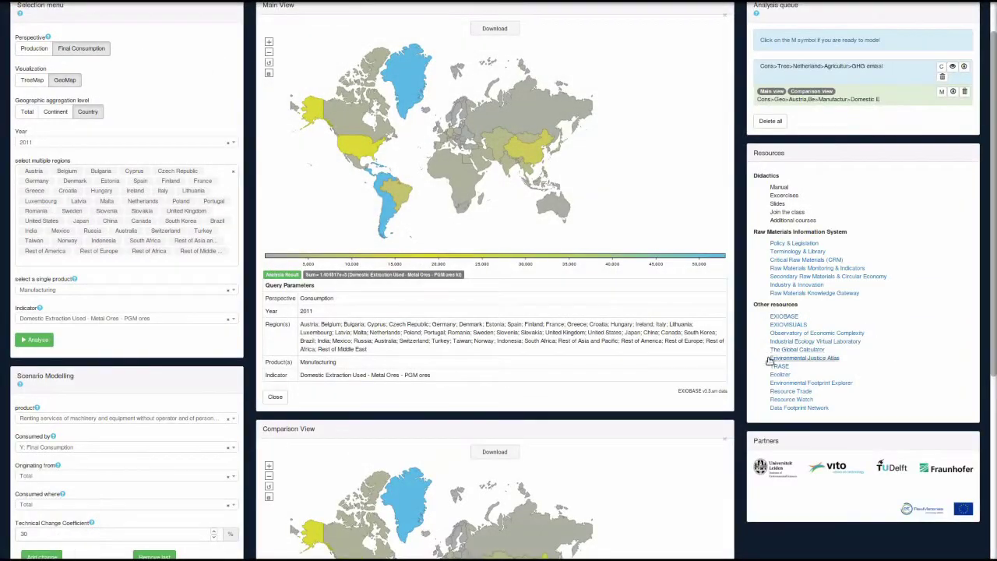
{"action": "scroll", "coordinate": [795, 390], "scroll_direction": "down", "scroll_amount": 4}
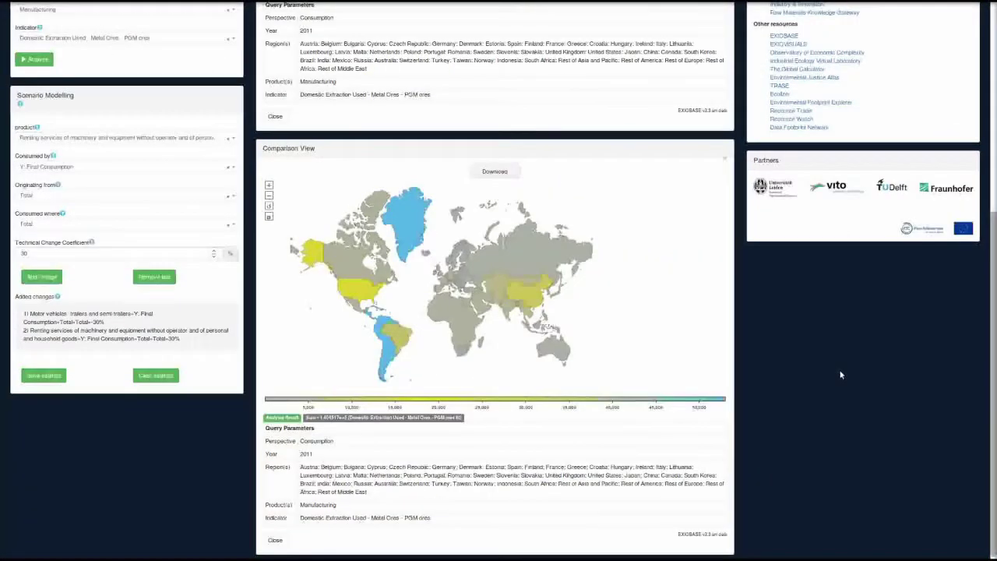
Step: Run the scenario model on the PGM ores map analysis and review its result against the original map
{"action": "scroll", "coordinate": [840, 371], "scroll_direction": "up", "scroll_amount": 5}
{"action": "left_click", "coordinate": [942, 139]}
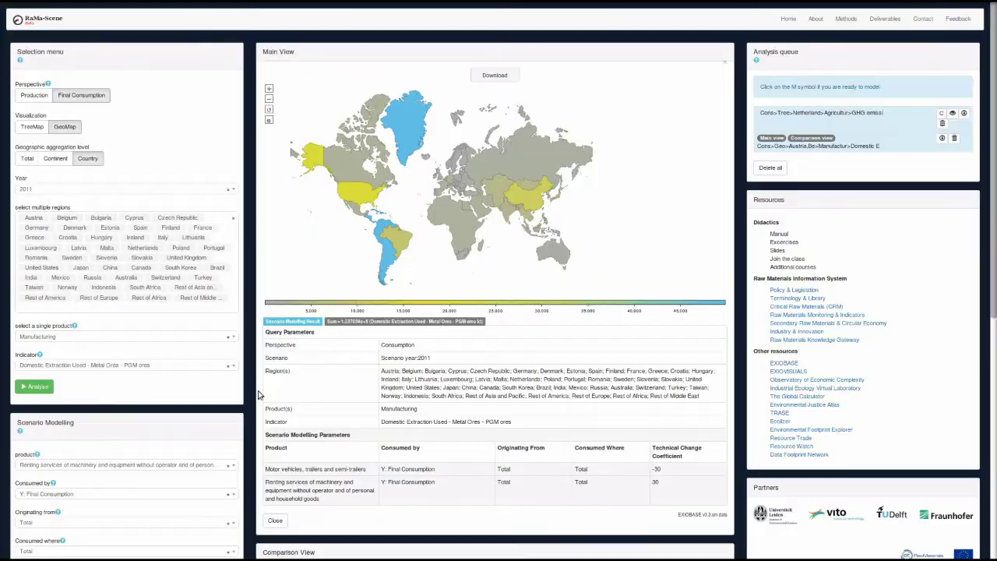
{"action": "scroll", "coordinate": [178, 492], "scroll_direction": "down", "scroll_amount": 5}
{"action": "scroll", "coordinate": [182, 494], "scroll_direction": "up", "scroll_amount": 4}
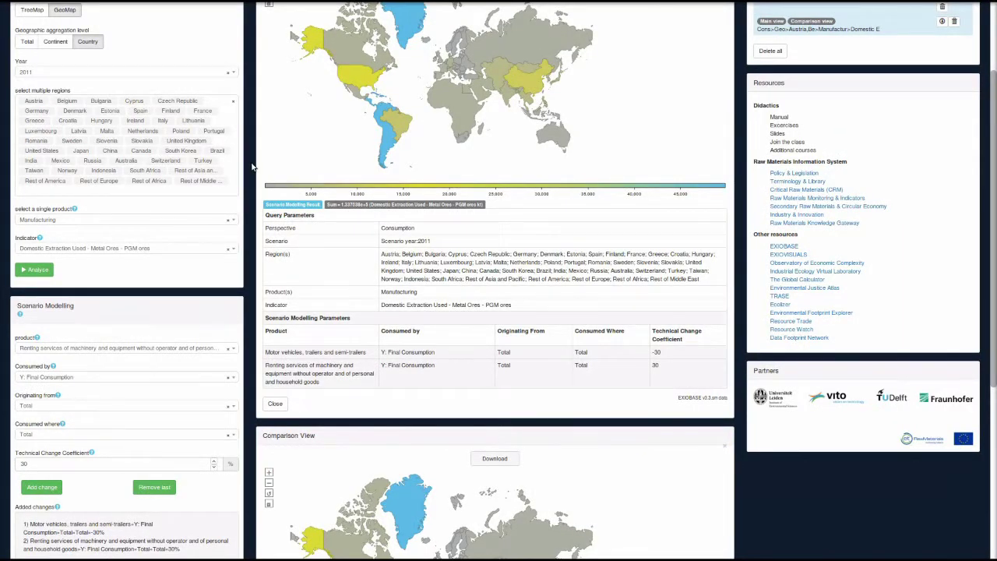
{"action": "scroll", "coordinate": [252, 166], "scroll_direction": "up", "scroll_amount": 1}
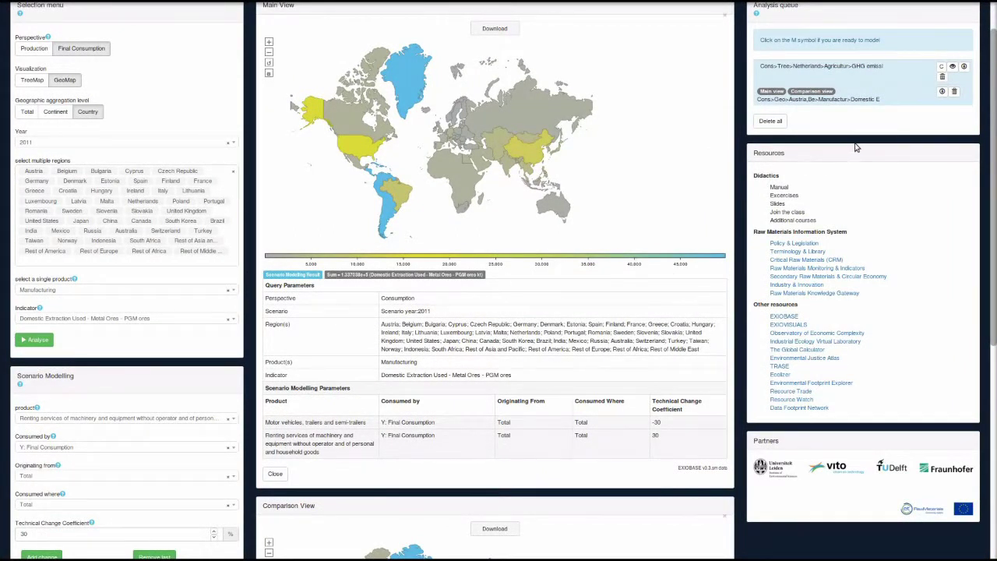
Step: Download the PGM ores scenario result as rama-scene.csv, opening it with LibreOffice Calc
{"action": "scroll", "coordinate": [896, 147], "scroll_direction": "up", "scroll_amount": 1}
{"action": "left_click", "coordinate": [942, 139]}
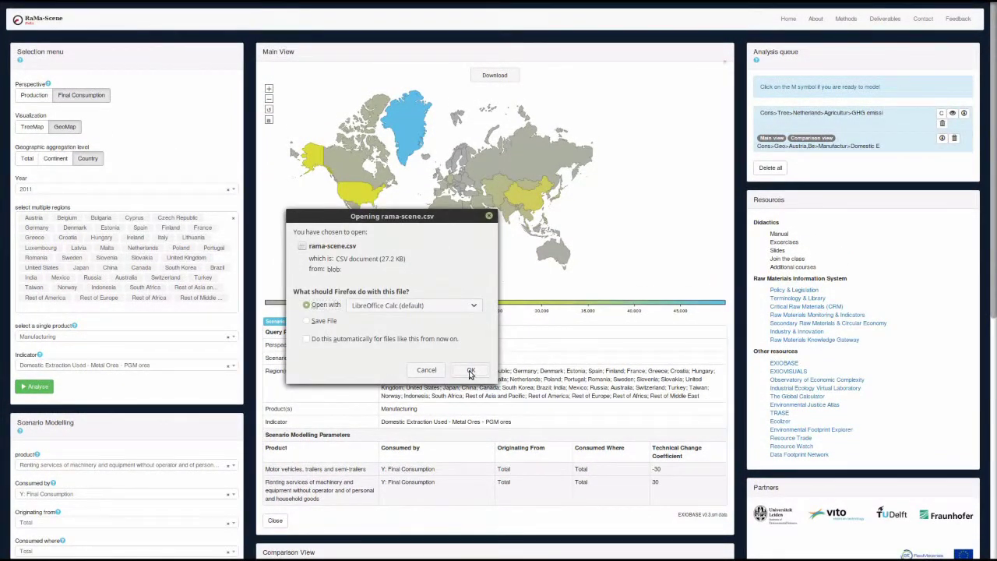
{"action": "left_click", "coordinate": [471, 369]}
{"action": "left_click_drag", "start_coordinate": [373, 406], "coordinate": [452, 407]}
{"action": "left_click", "coordinate": [617, 425]}
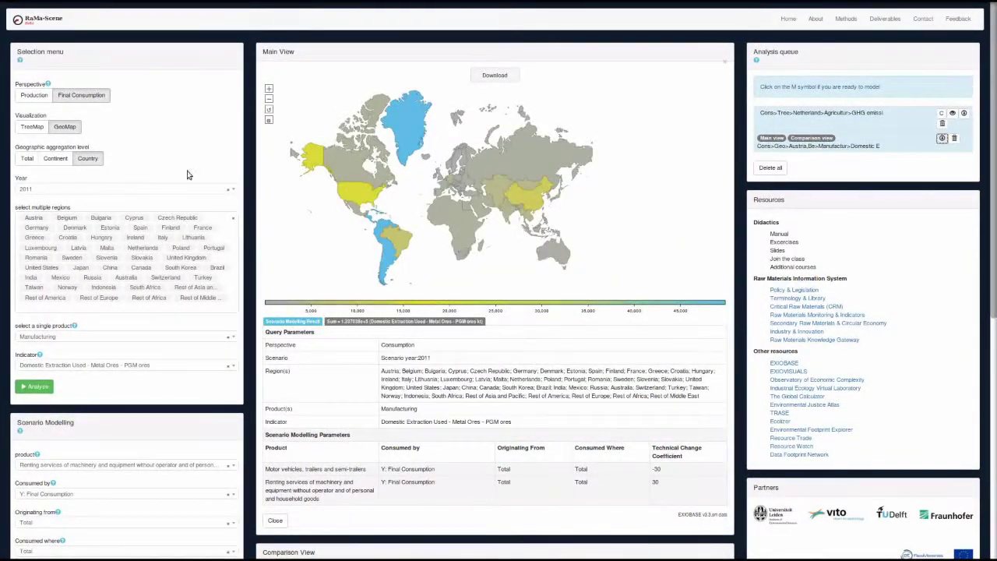
{"action": "left_click", "coordinate": [426, 369]}
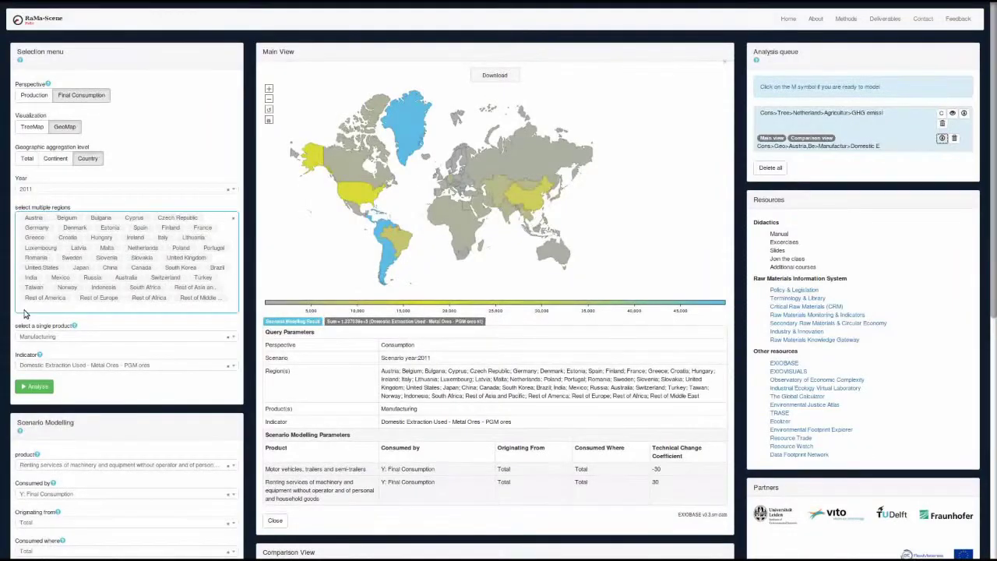
Step: Set the analysis year to 1999
{"action": "left_click", "coordinate": [84, 189]}
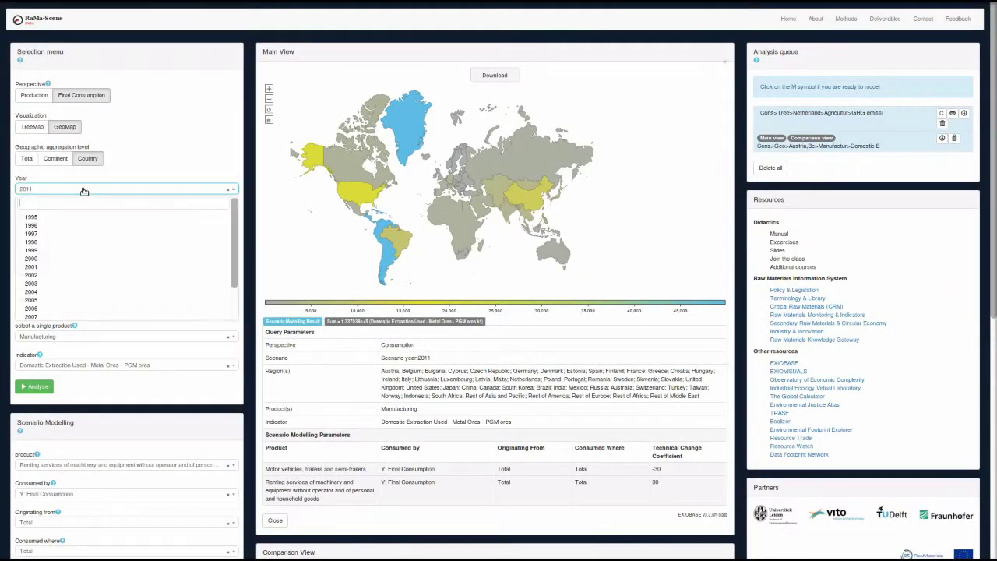
{"action": "left_click", "coordinate": [31, 250]}
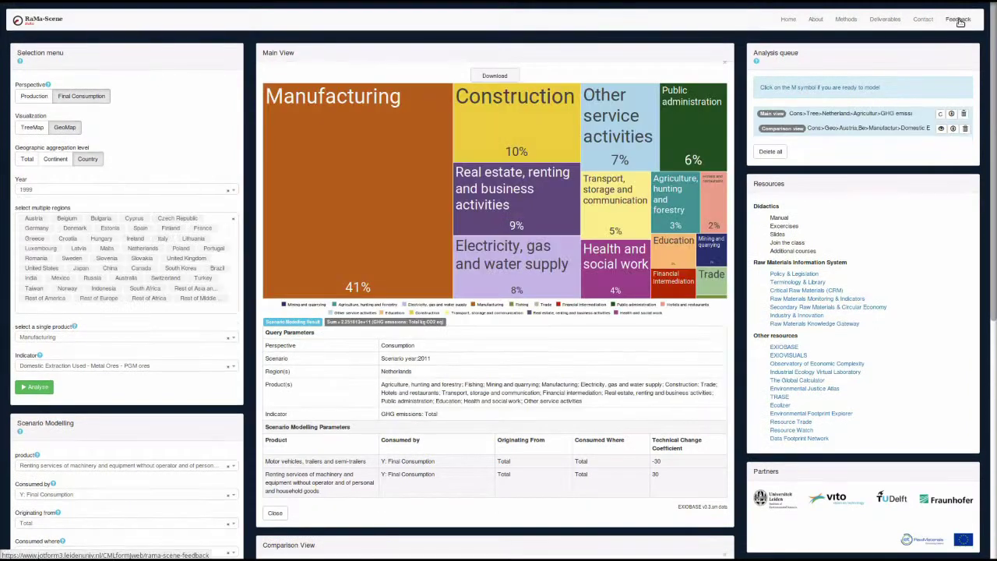